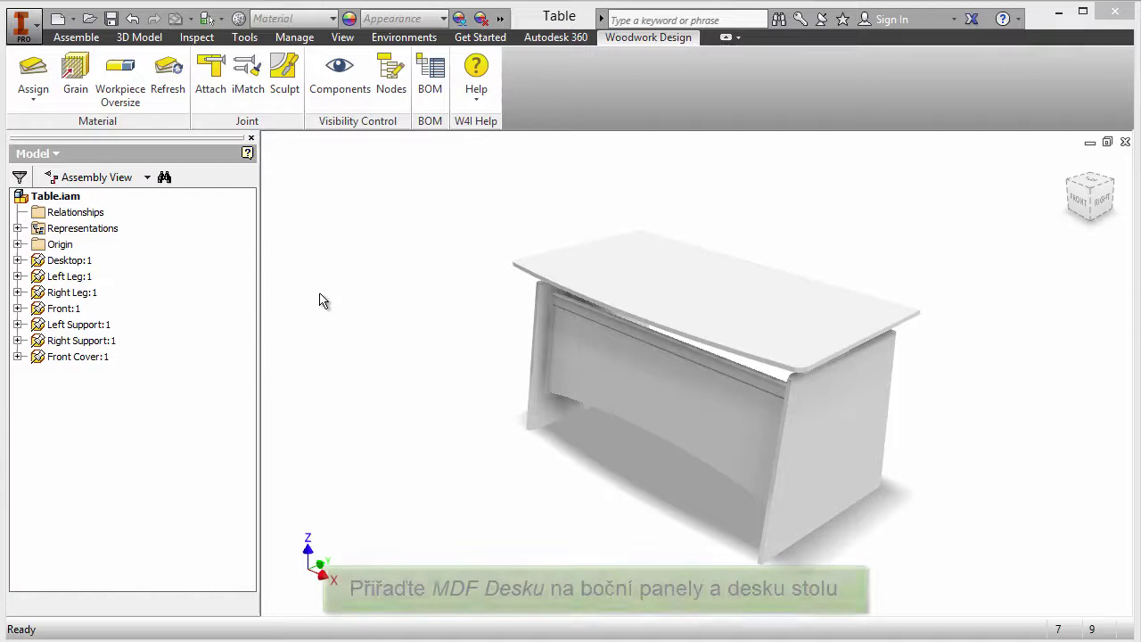
Assign MDF Medium Density Chipboard from the Board category to both side panels and the tabletop.
click(36, 81)
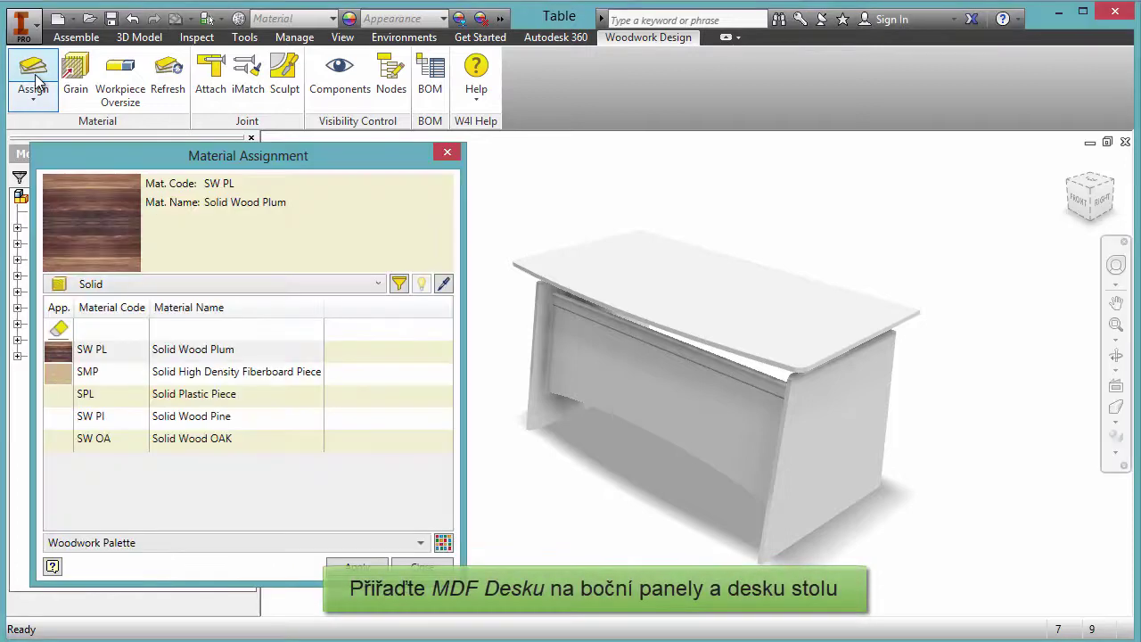
click(190, 277)
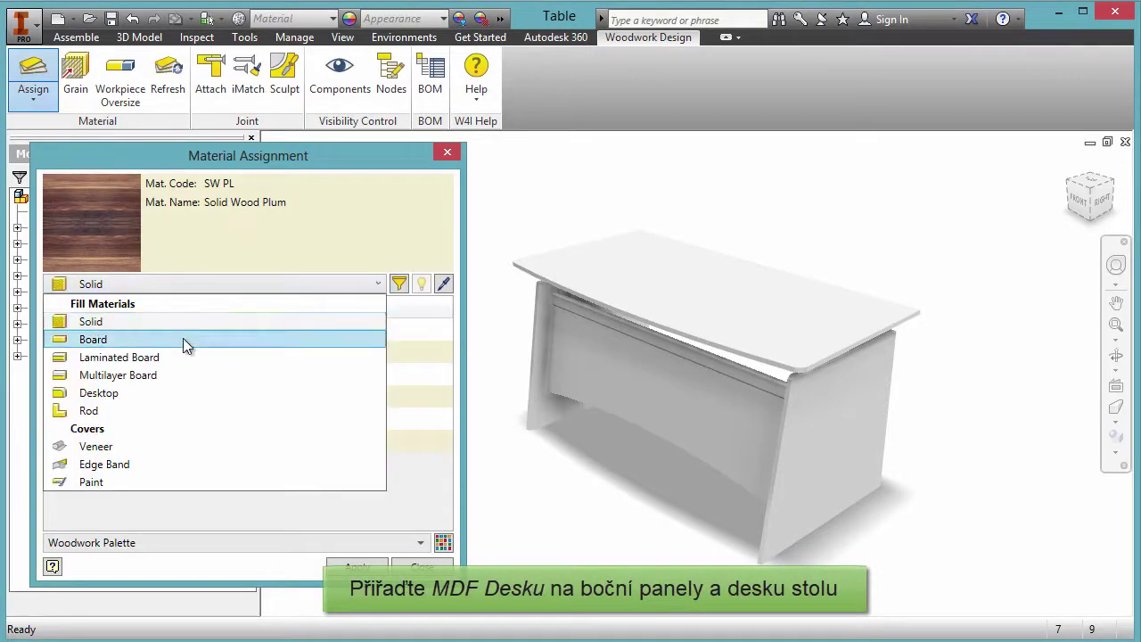
click(183, 339)
click(179, 352)
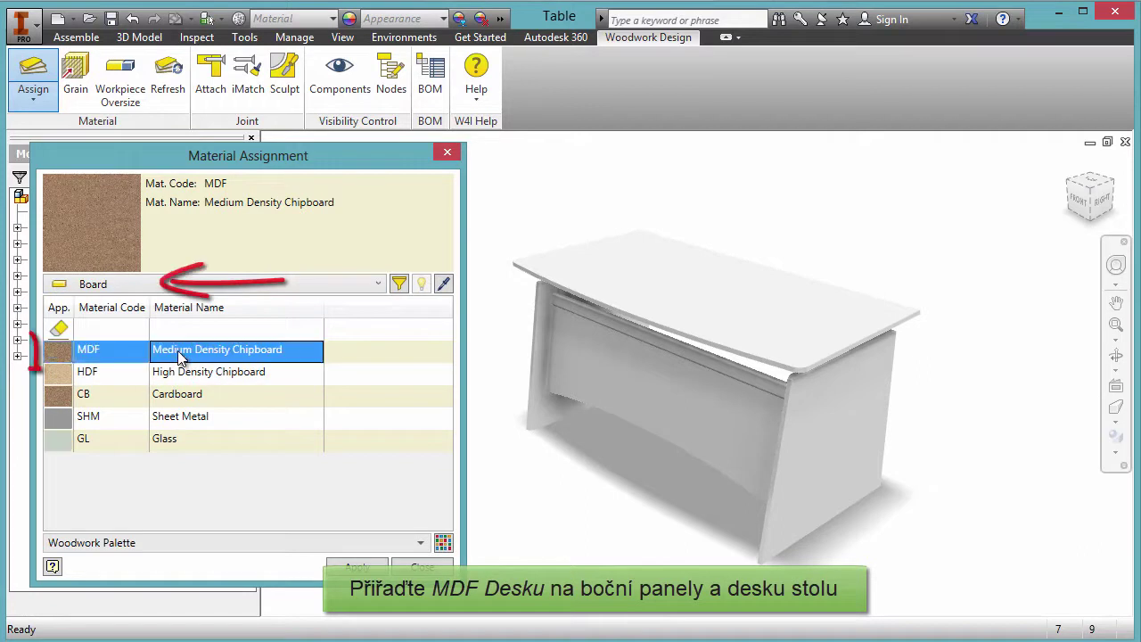
click(537, 349)
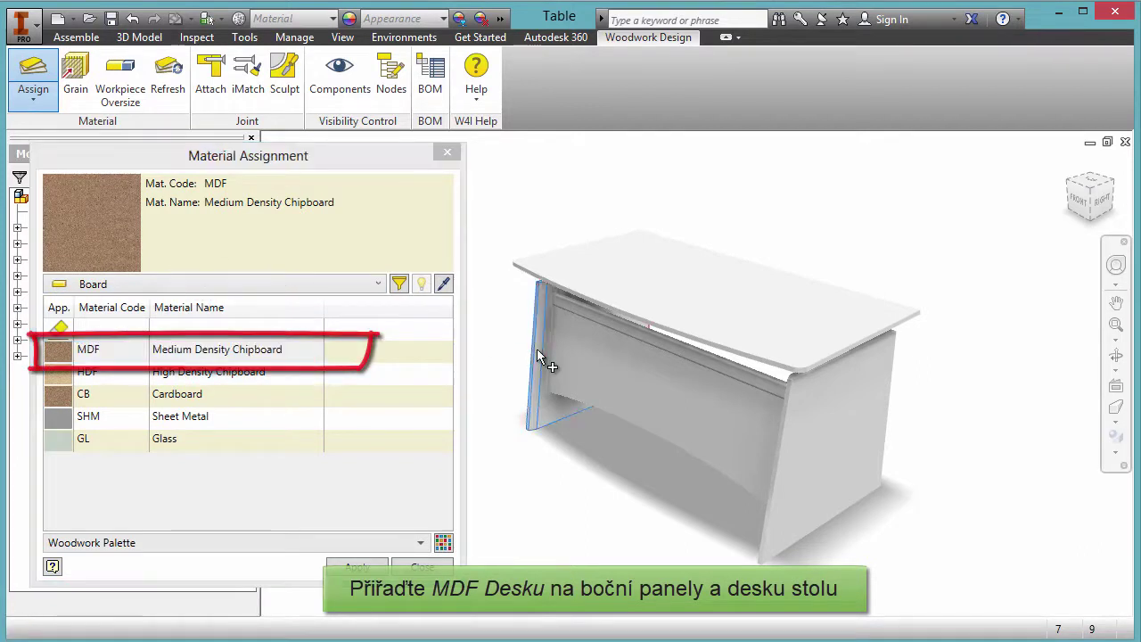
click(642, 298)
click(794, 443)
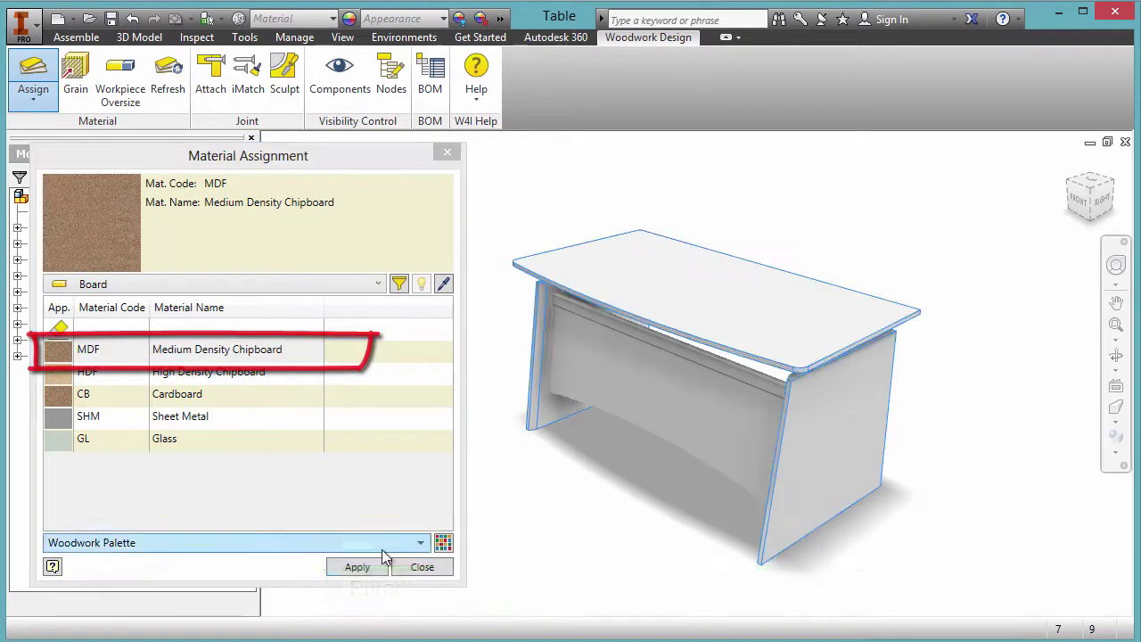
click(348, 567)
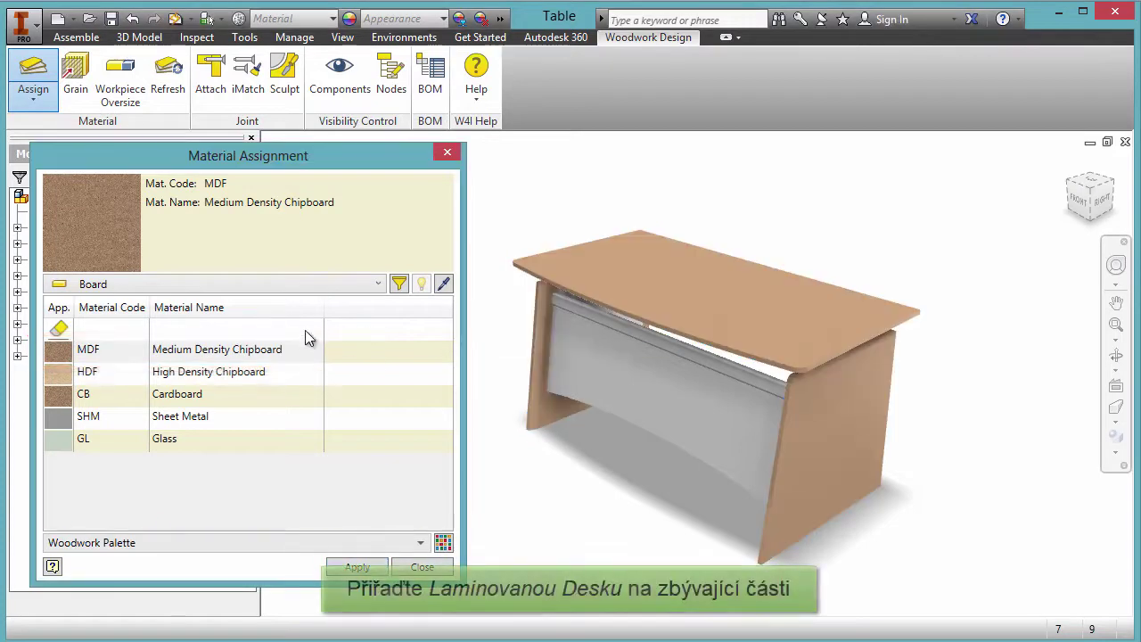
Apply laminated MDF in colour F01 from the Laminated Board category to the front and remaining panels.
click(304, 286)
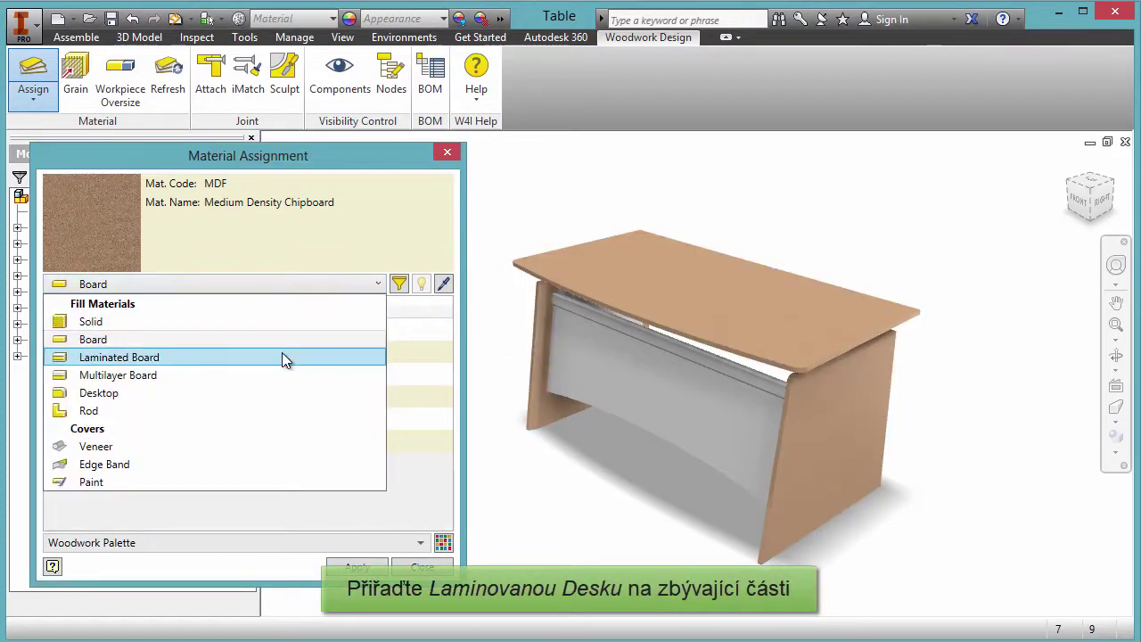
click(282, 356)
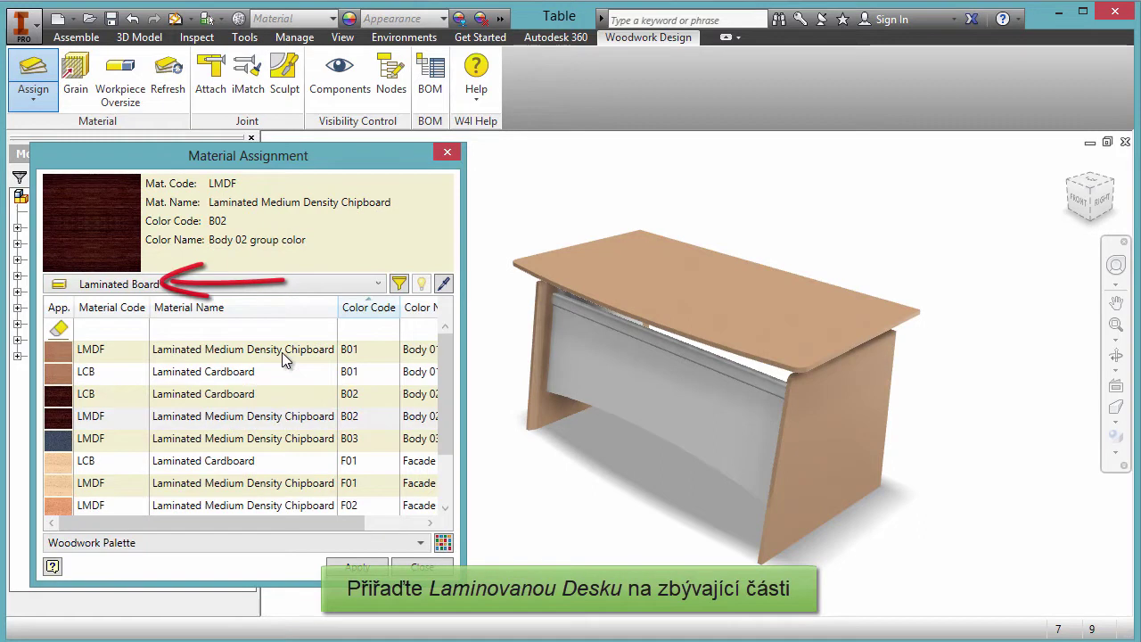
click(301, 482)
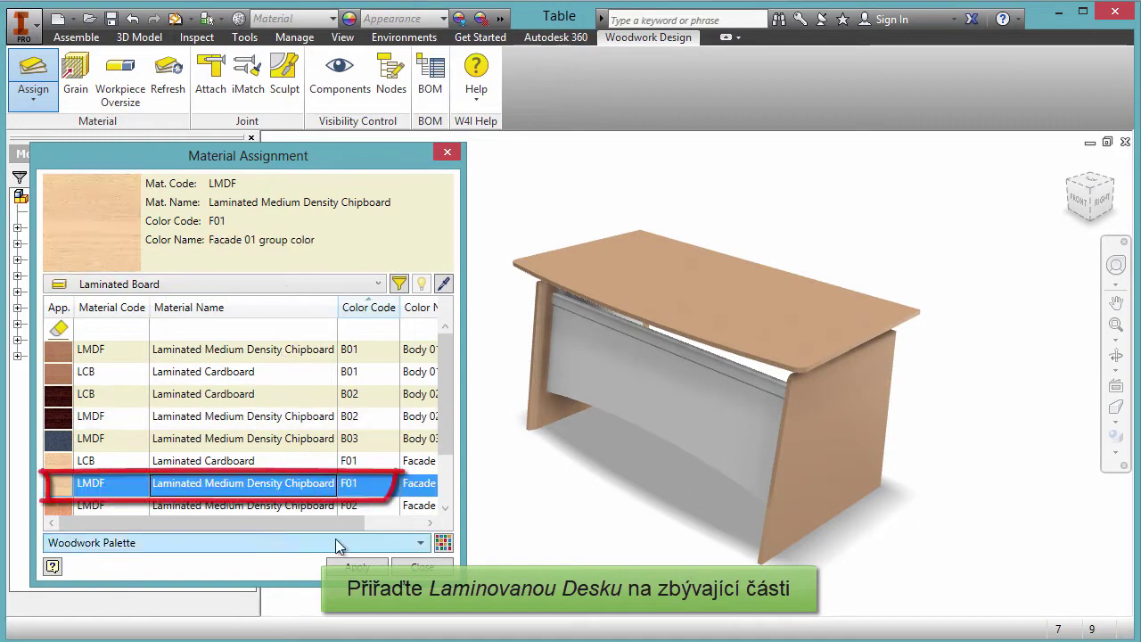
click(593, 378)
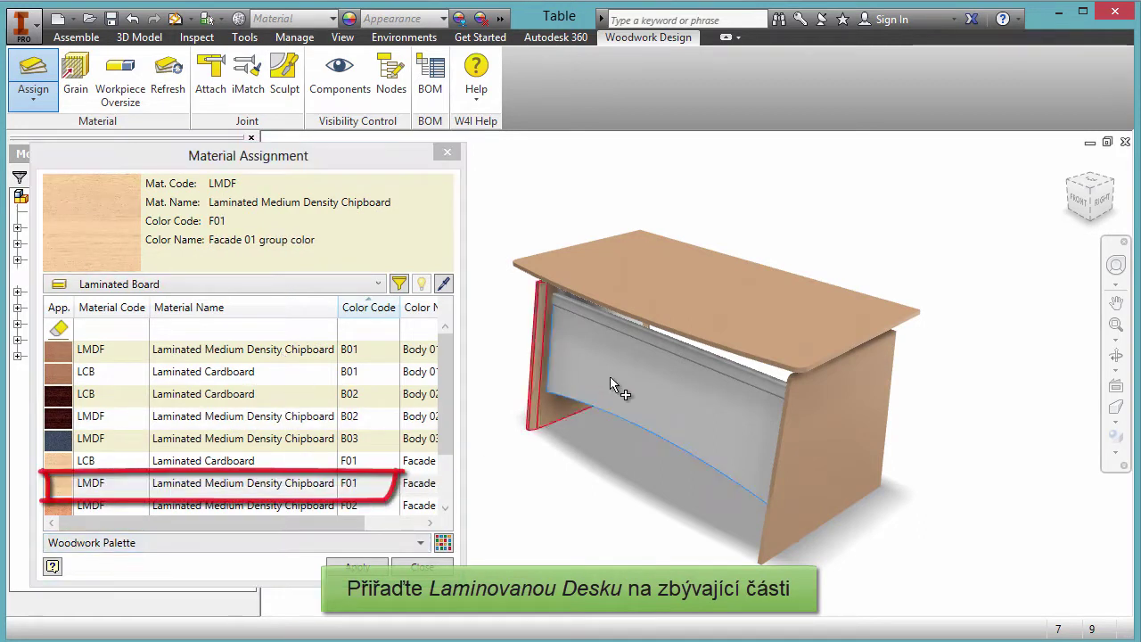
click(1106, 200)
click(1109, 201)
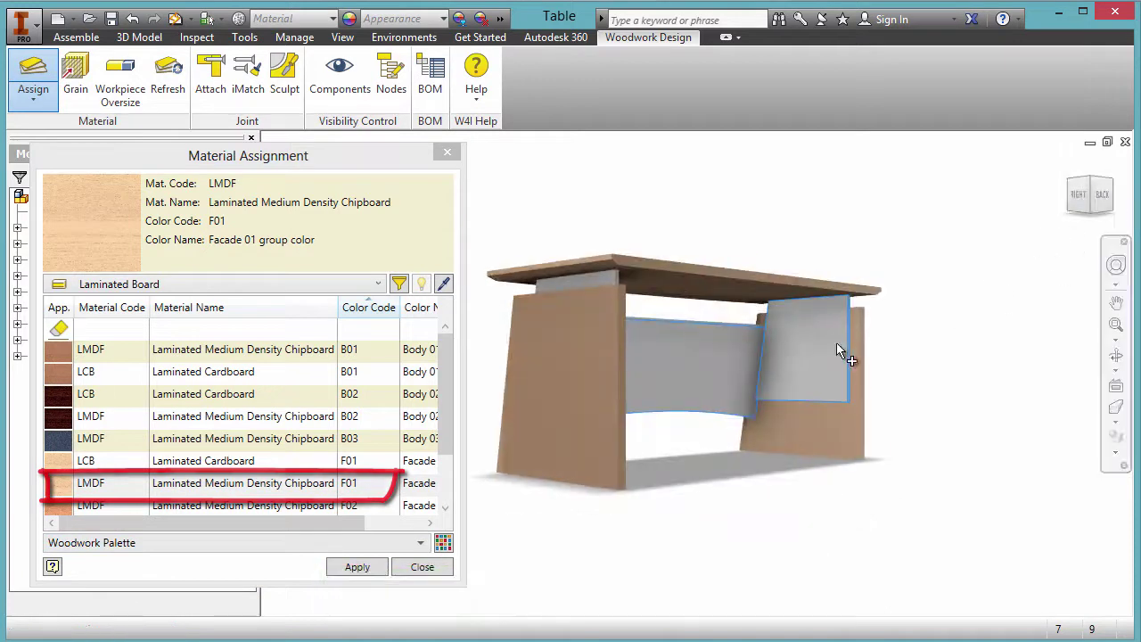
click(1123, 206)
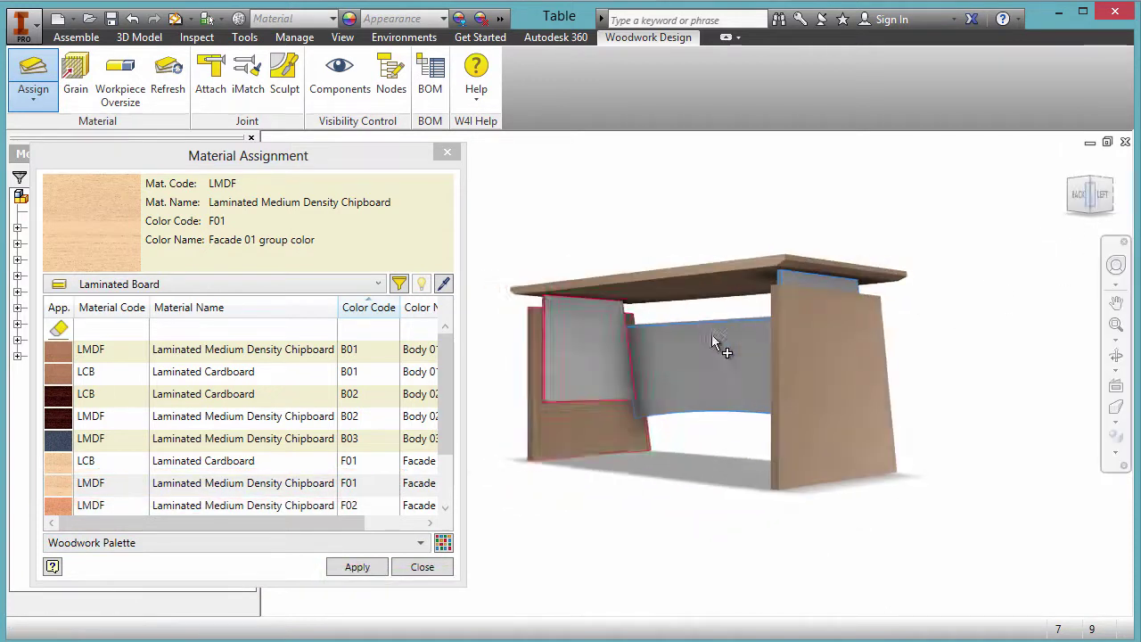
click(354, 567)
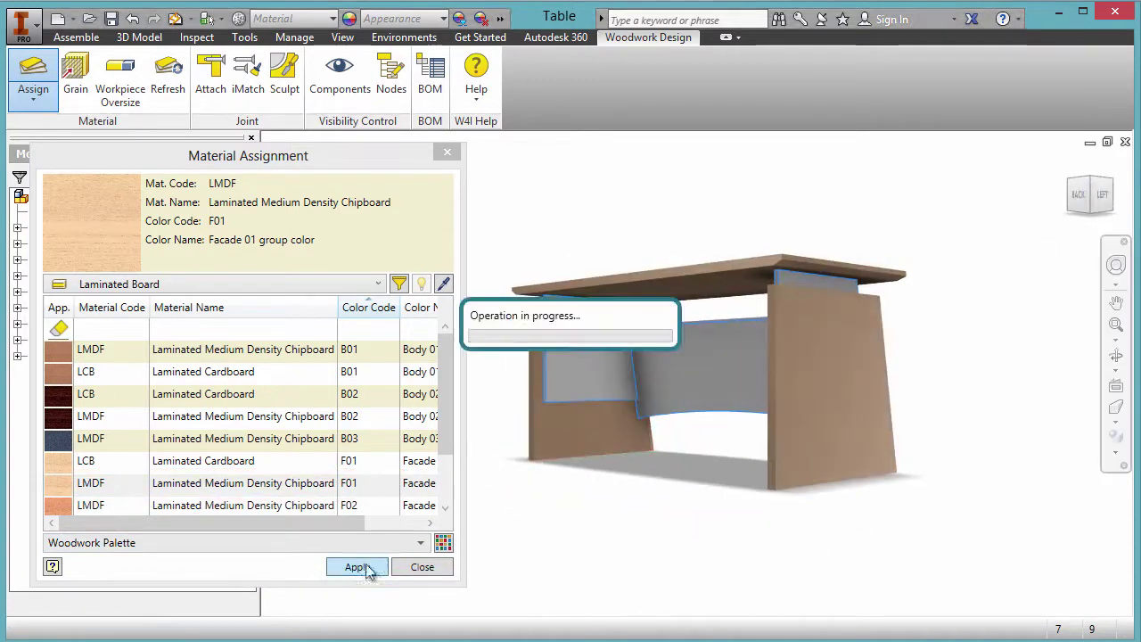
click(1104, 198)
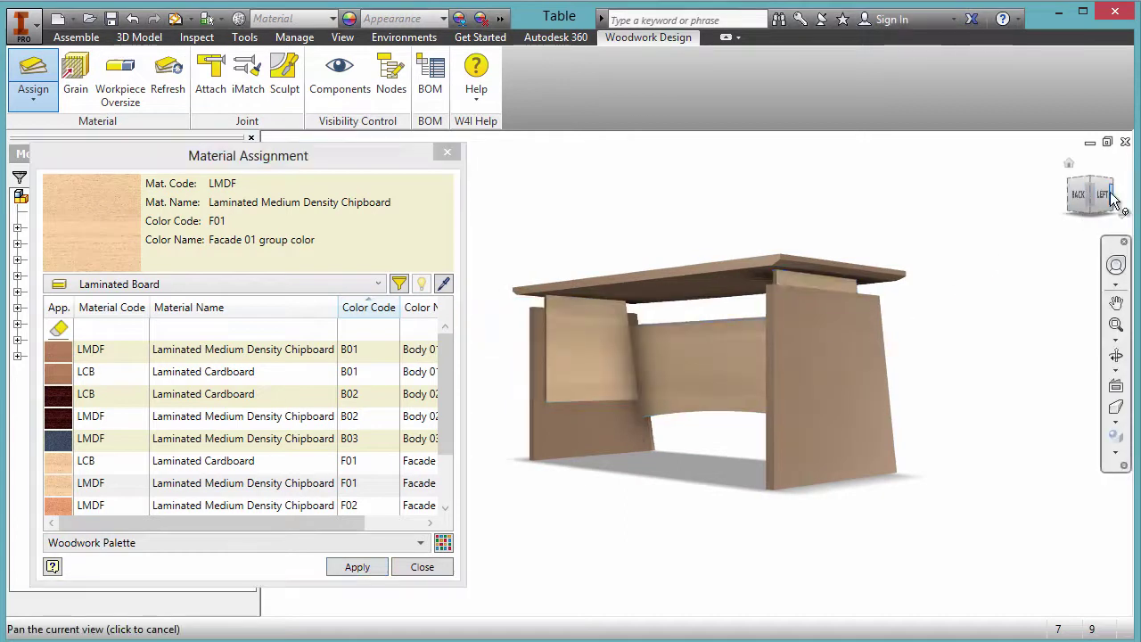
Give the profile along the front panel's top TMB Timber from the Rod category.
click(746, 327)
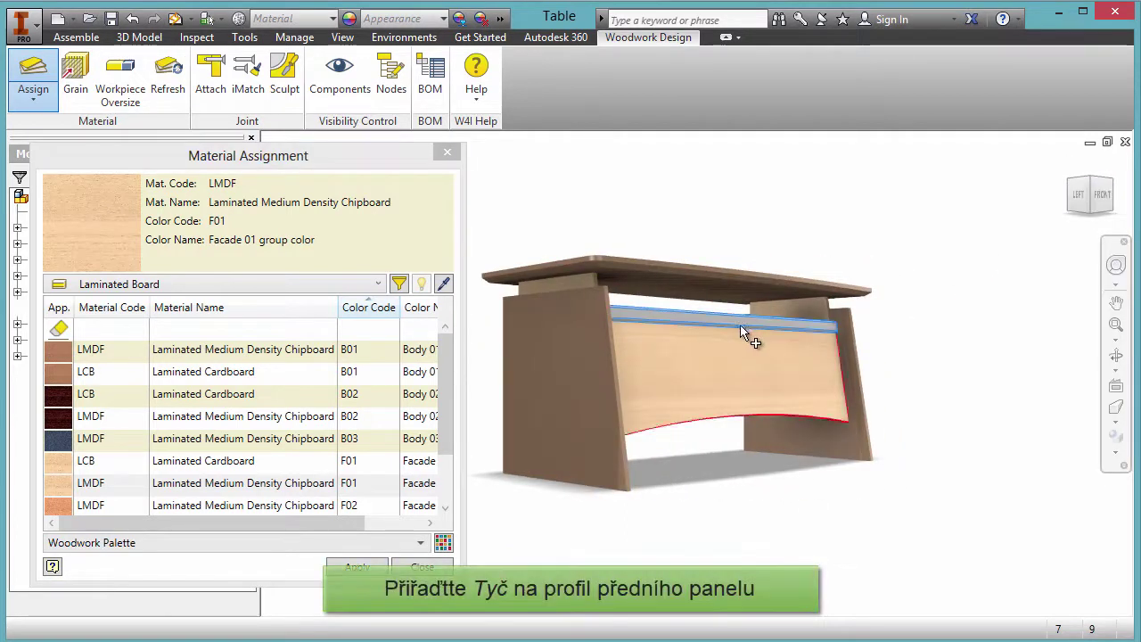
click(304, 284)
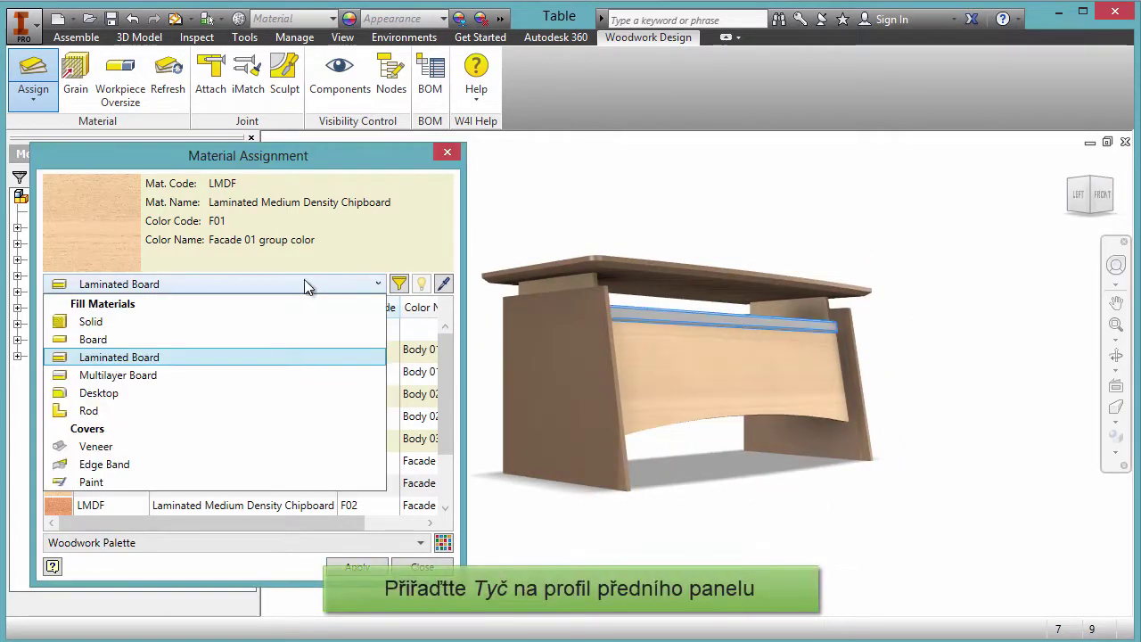
click(128, 408)
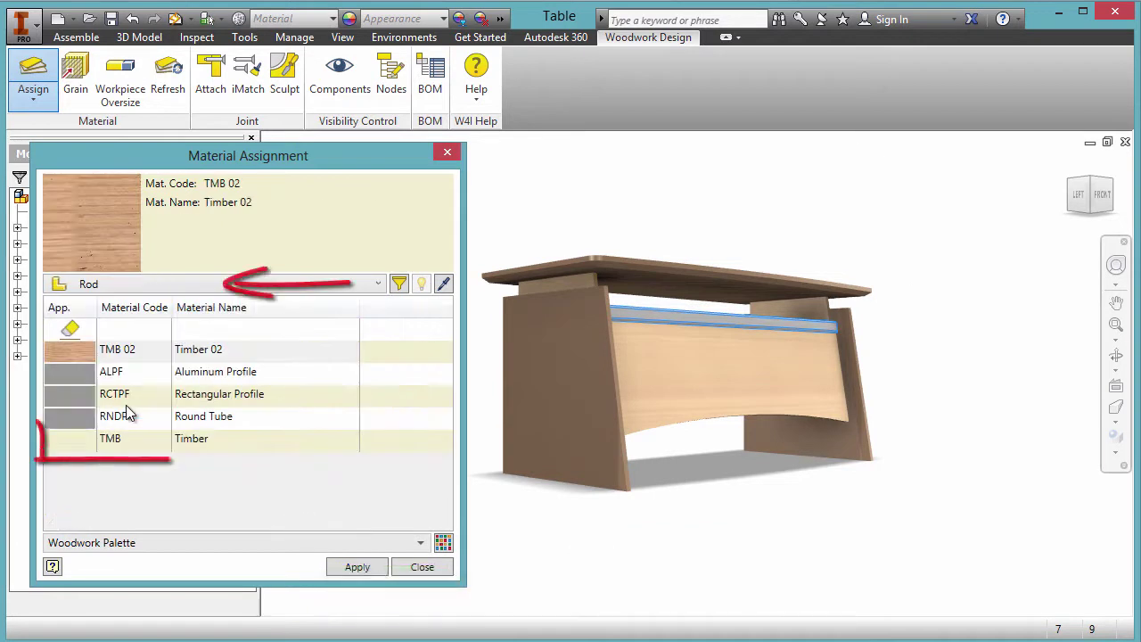
click(130, 439)
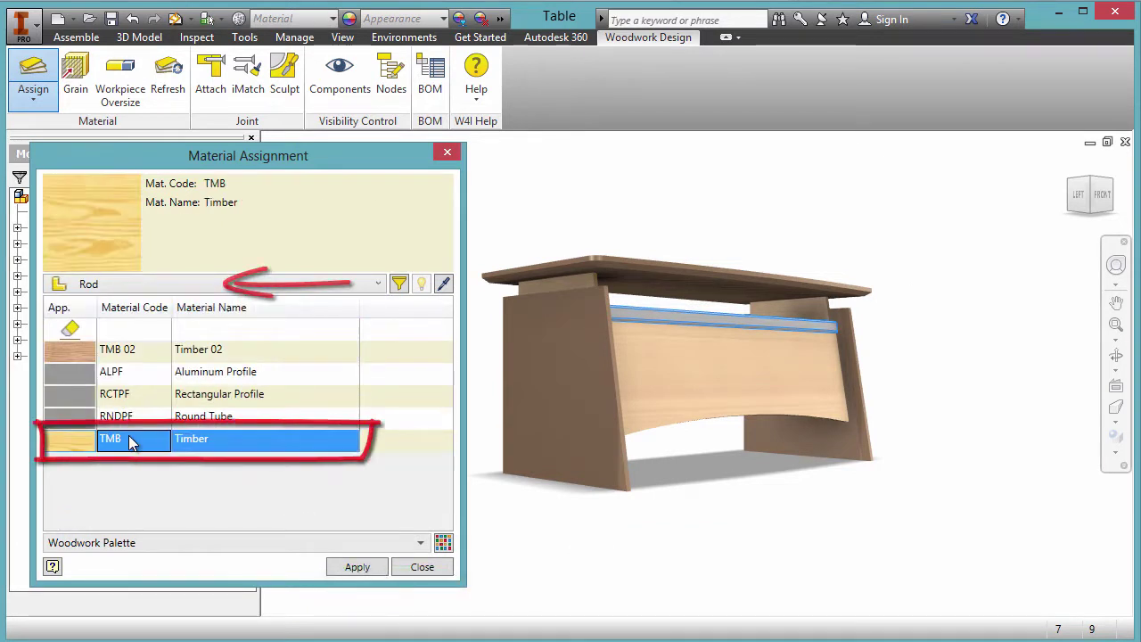
click(359, 572)
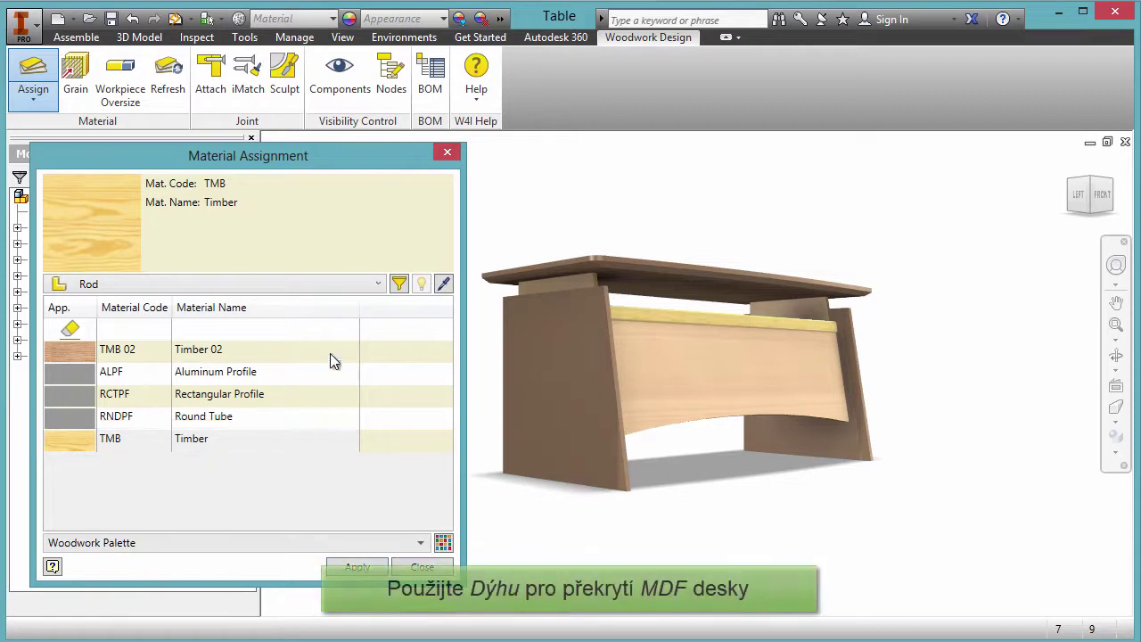
Cover both faces of each side panel and the tabletop with 0.5 mm veneer VB 02.
click(328, 288)
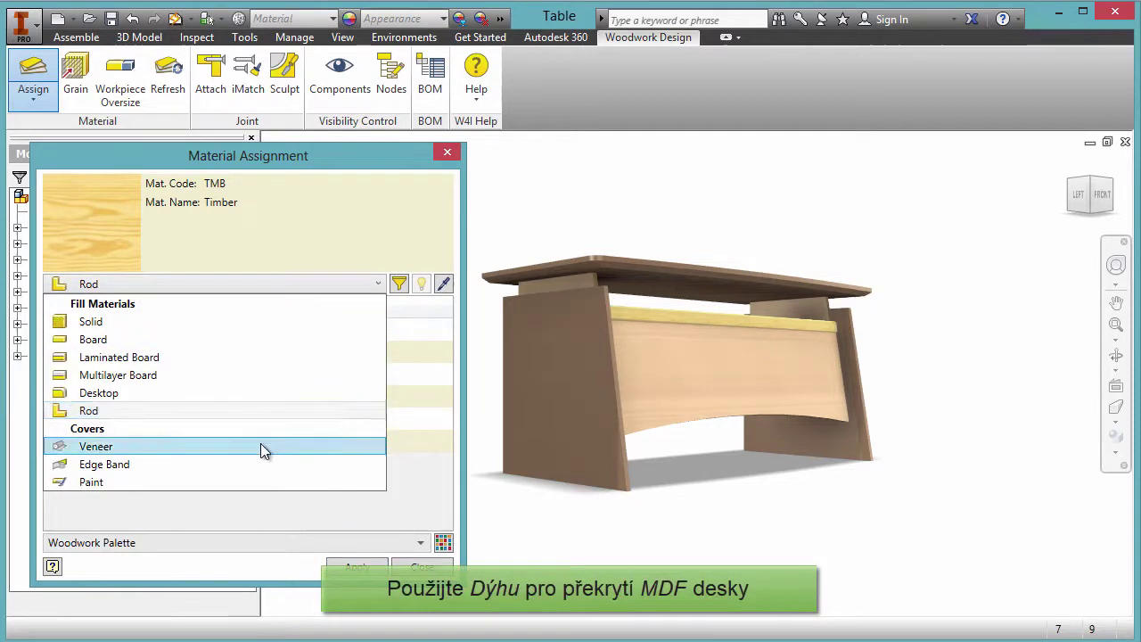
click(262, 447)
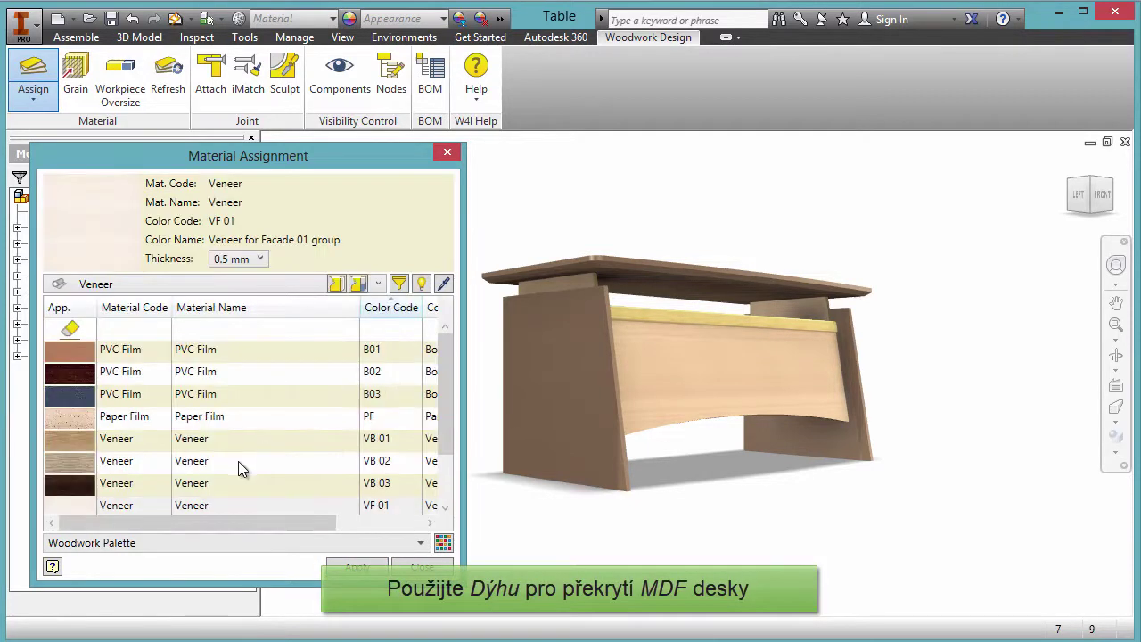
click(214, 464)
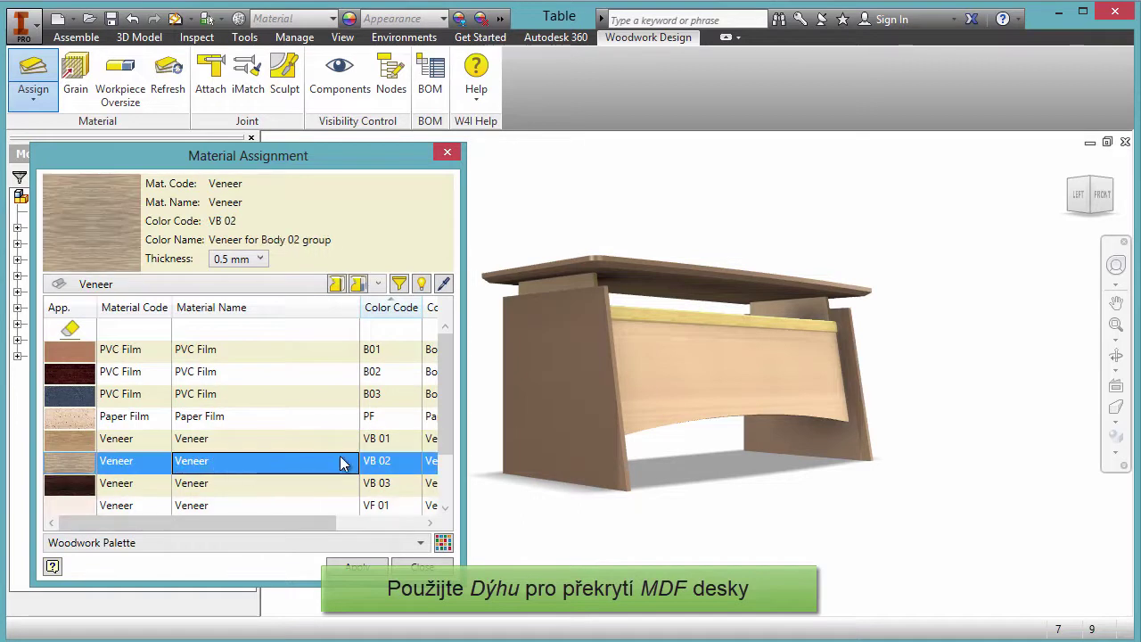
click(549, 424)
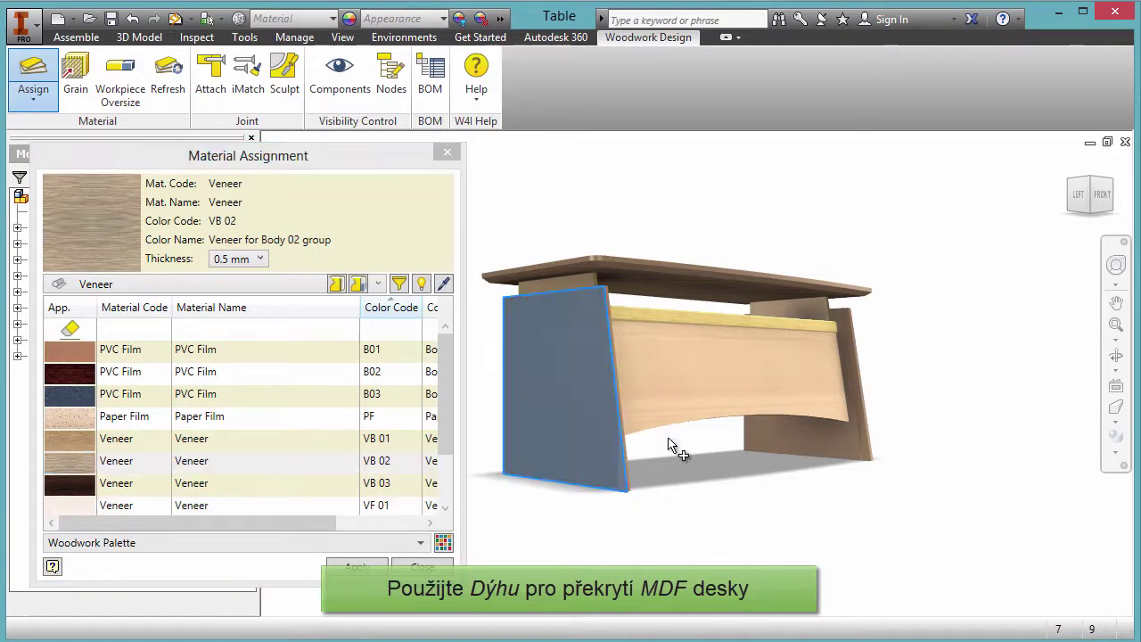
click(781, 439)
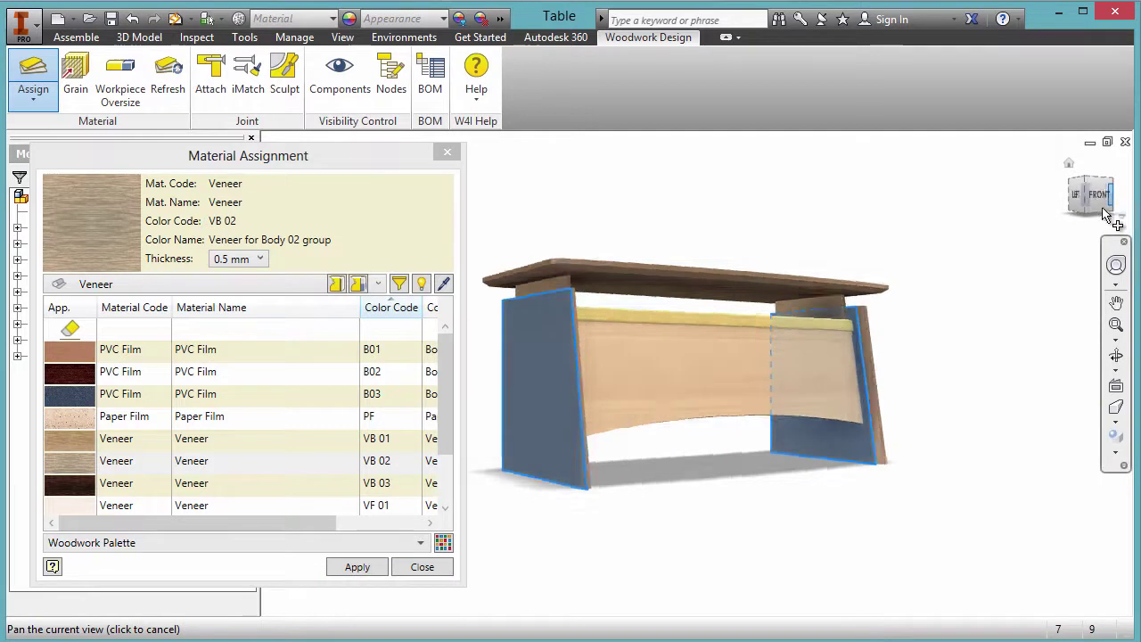
click(1121, 209)
click(623, 444)
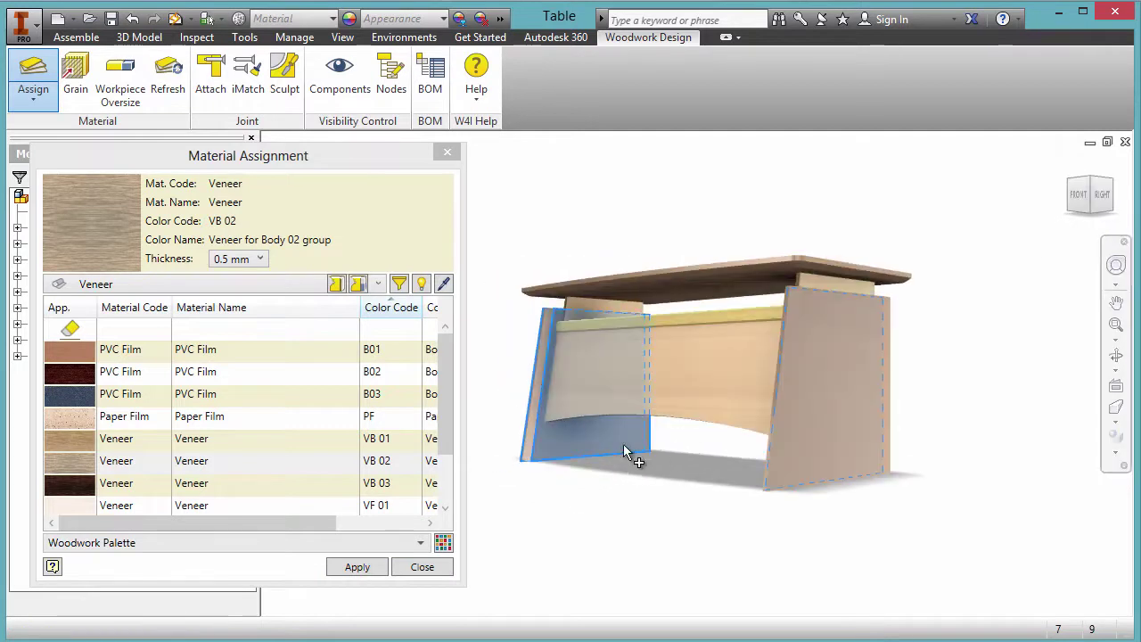
click(883, 410)
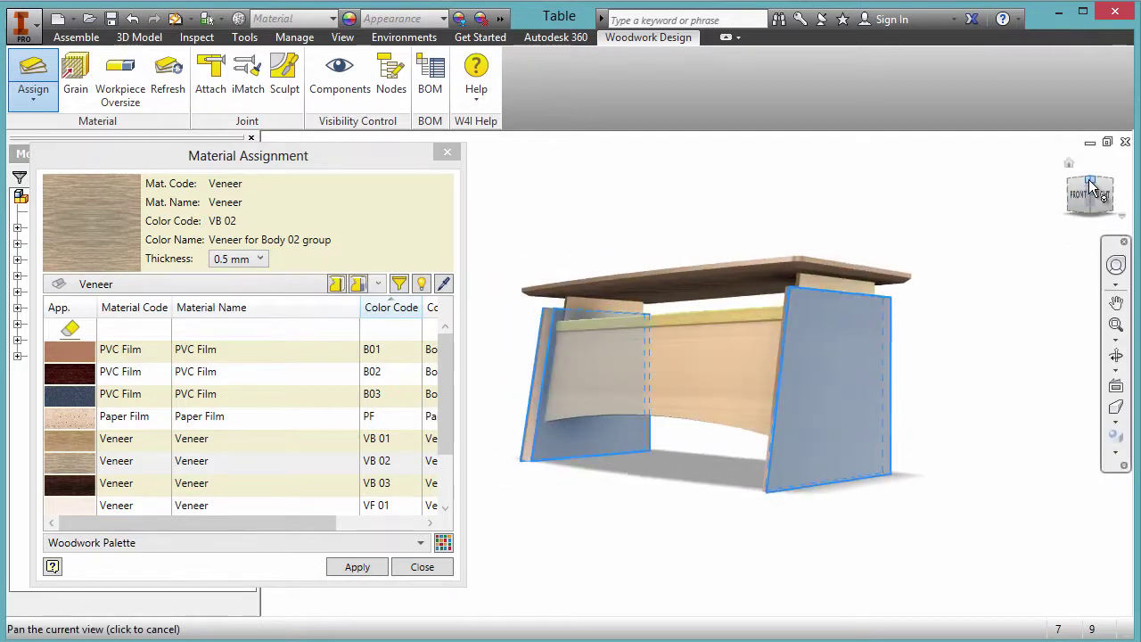
click(1085, 183)
click(832, 319)
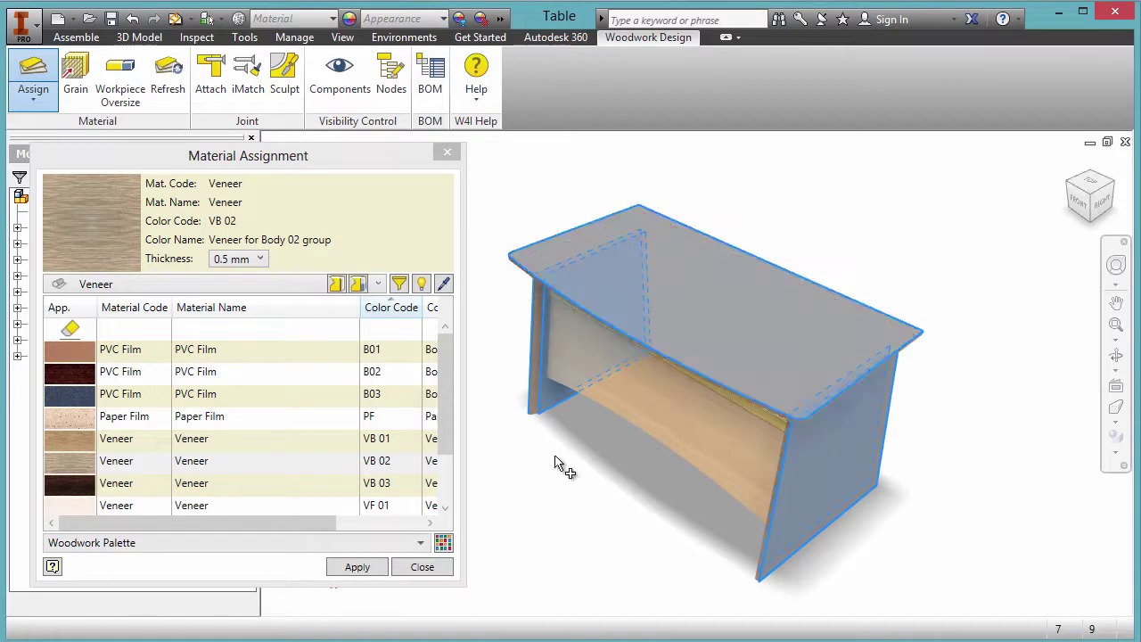
click(370, 569)
Apply 0.5 mm Paper Film to the tabletop's underside as a balancing layer.
click(268, 416)
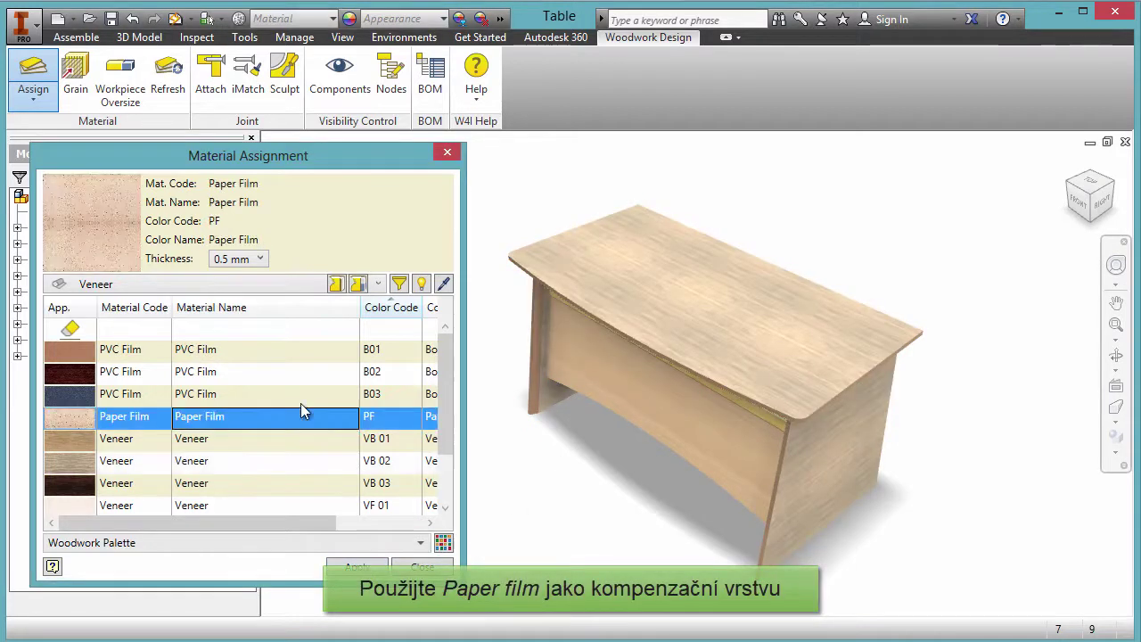
click(1119, 217)
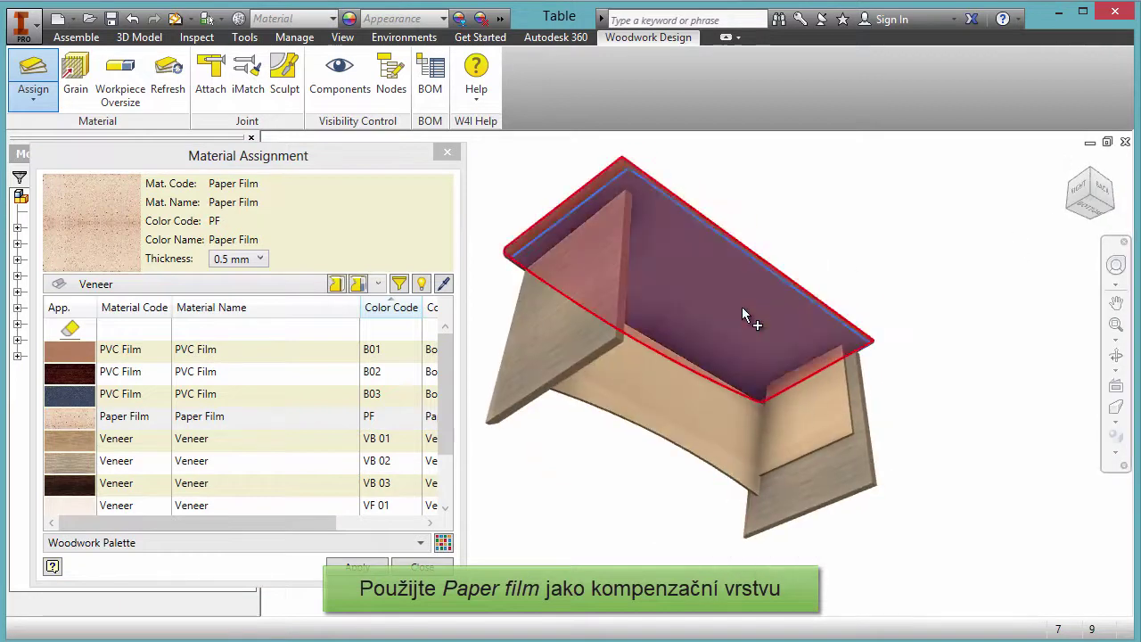
click(743, 308)
click(354, 568)
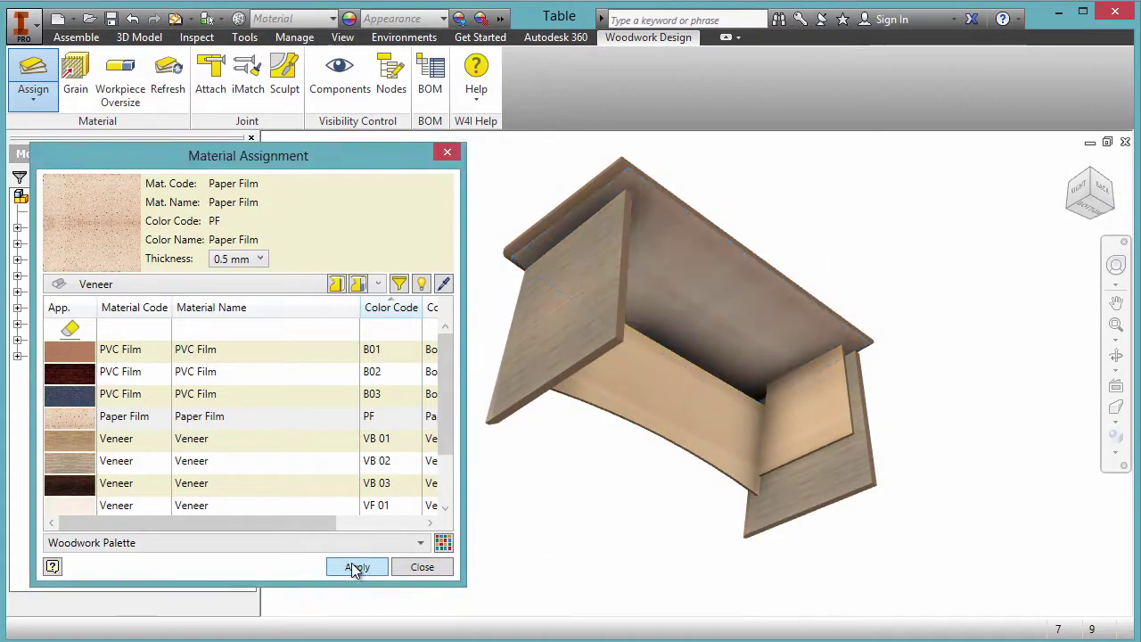
Choose veneer VB 02 again and select the leg's front and vertical corner edges.
click(302, 465)
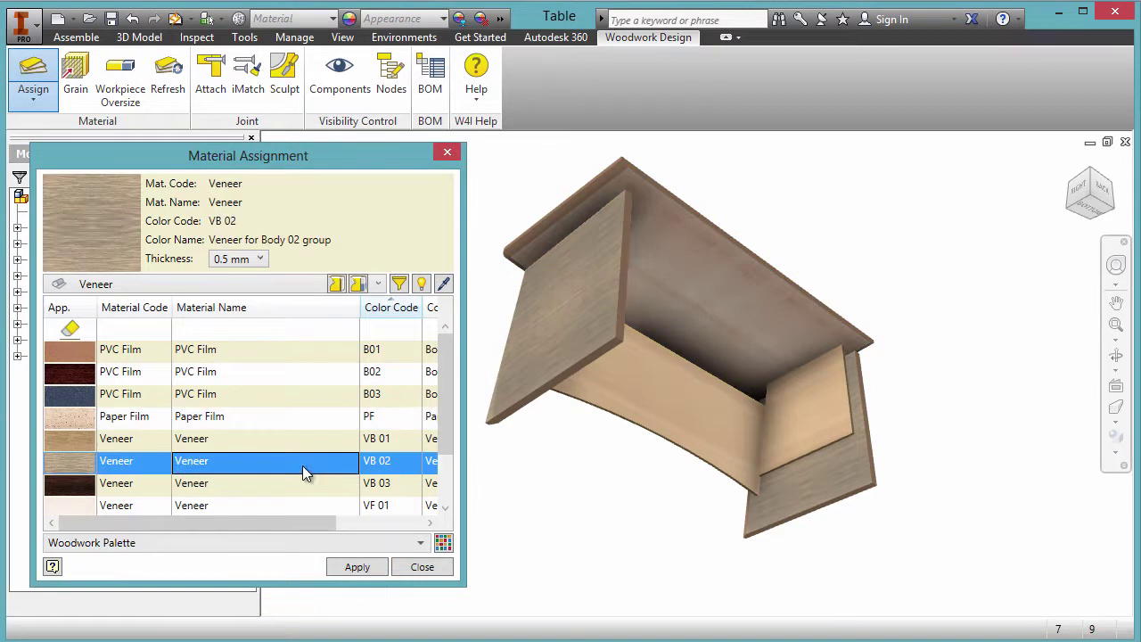
click(629, 252)
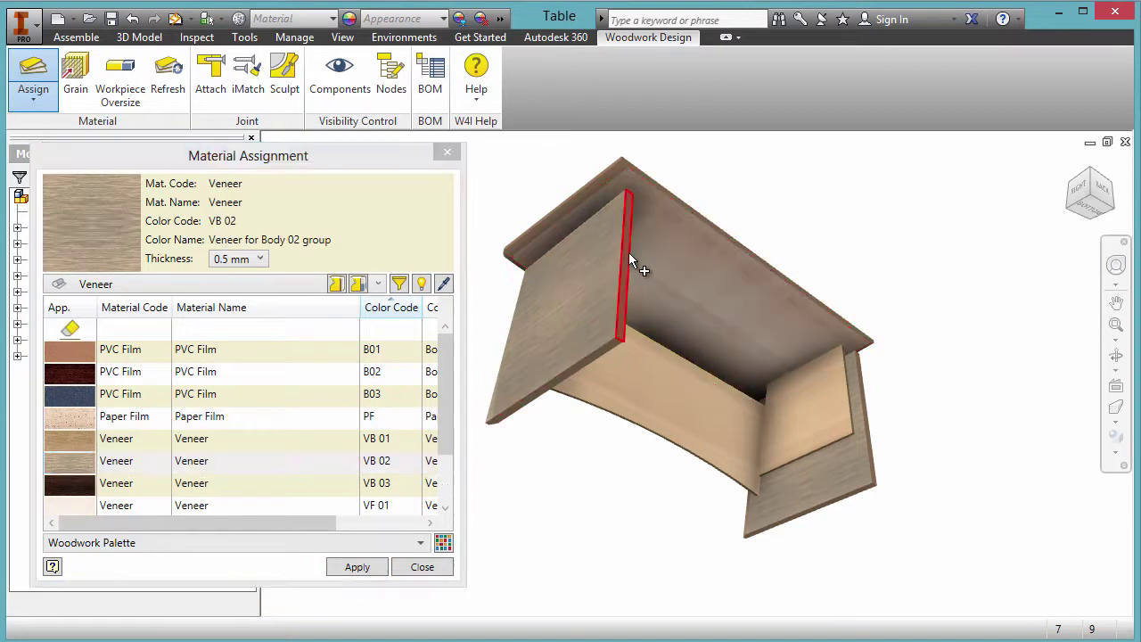
scroll(872, 446, down, 3)
scroll(865, 451, down, 2)
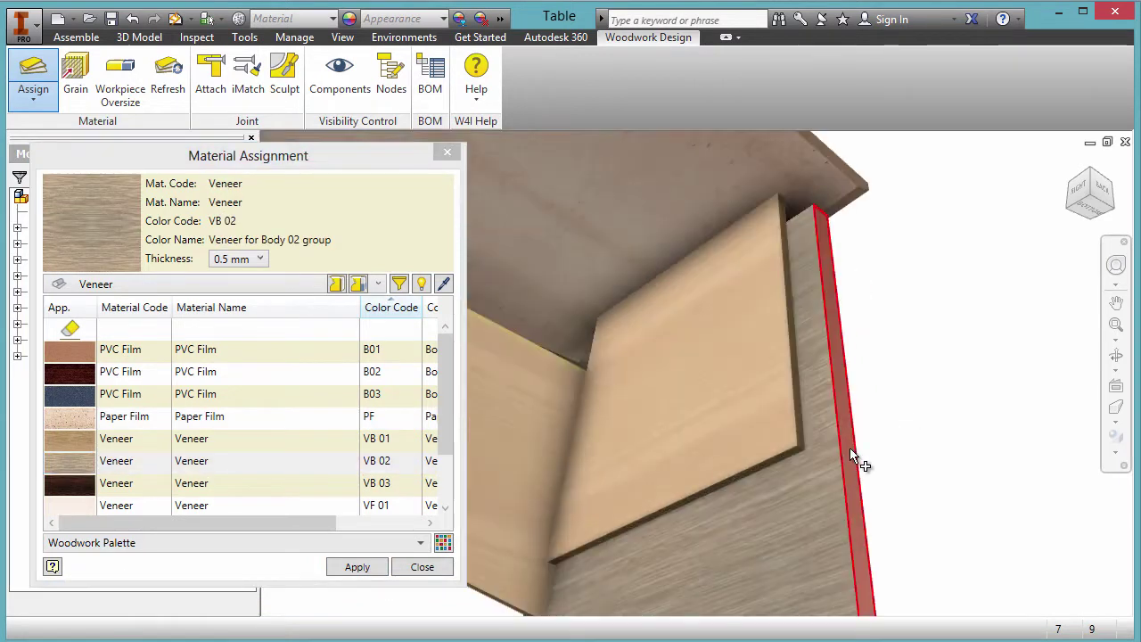
click(850, 448)
Add the tabletop's front edge strip and the leg's top edge, then apply the VB 02 veneer.
click(1099, 182)
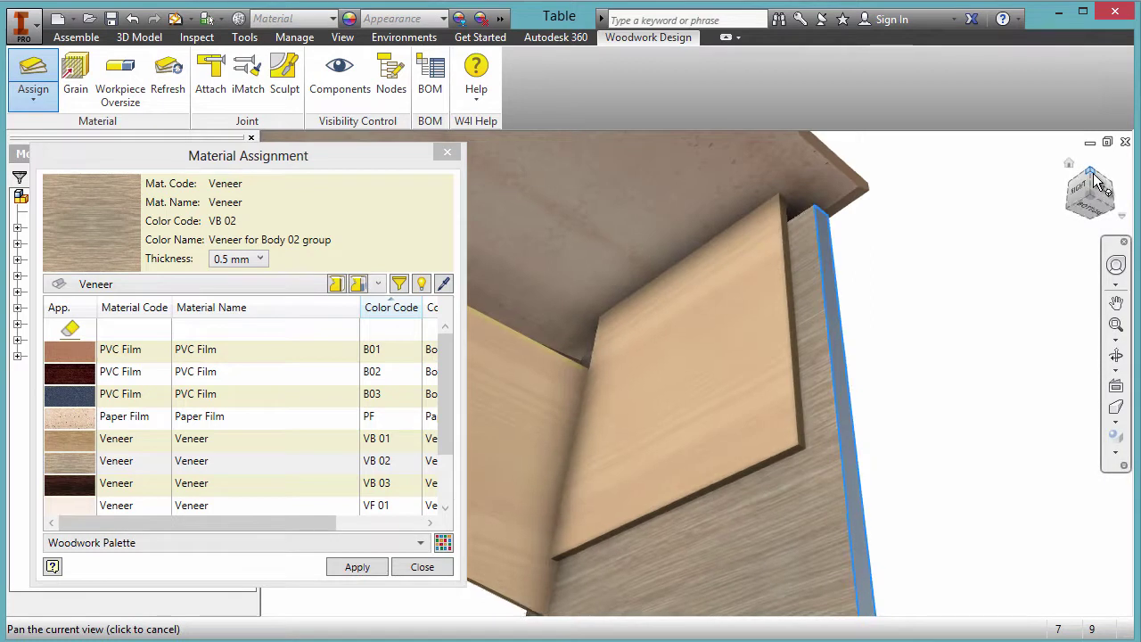
key(F4)
drag(700, 542, 652, 428)
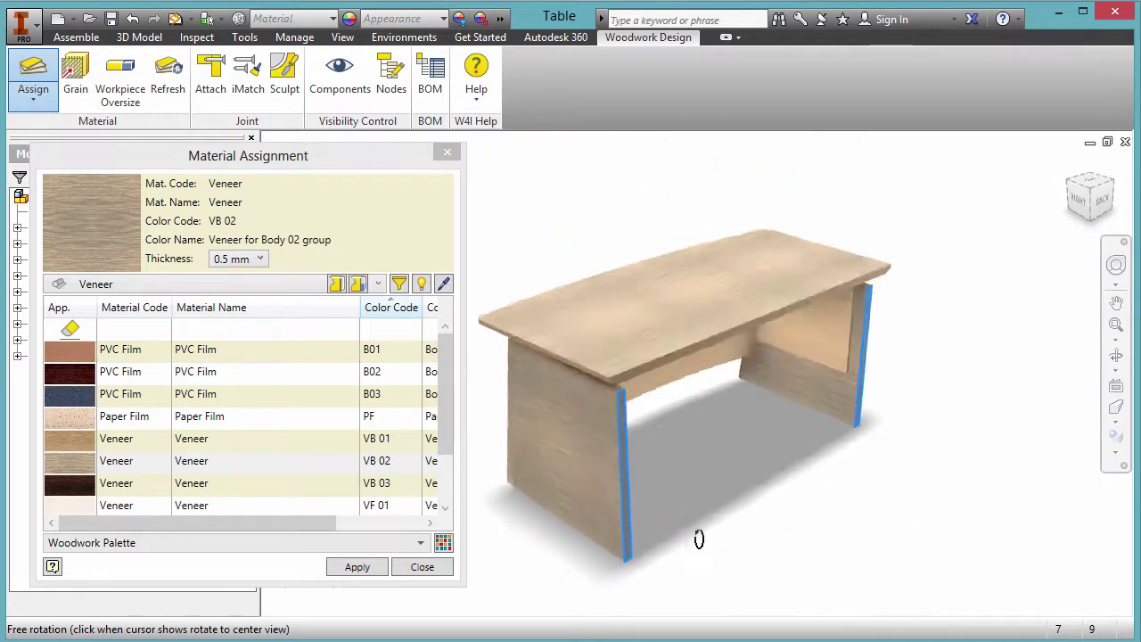
scroll(630, 359, down, 3)
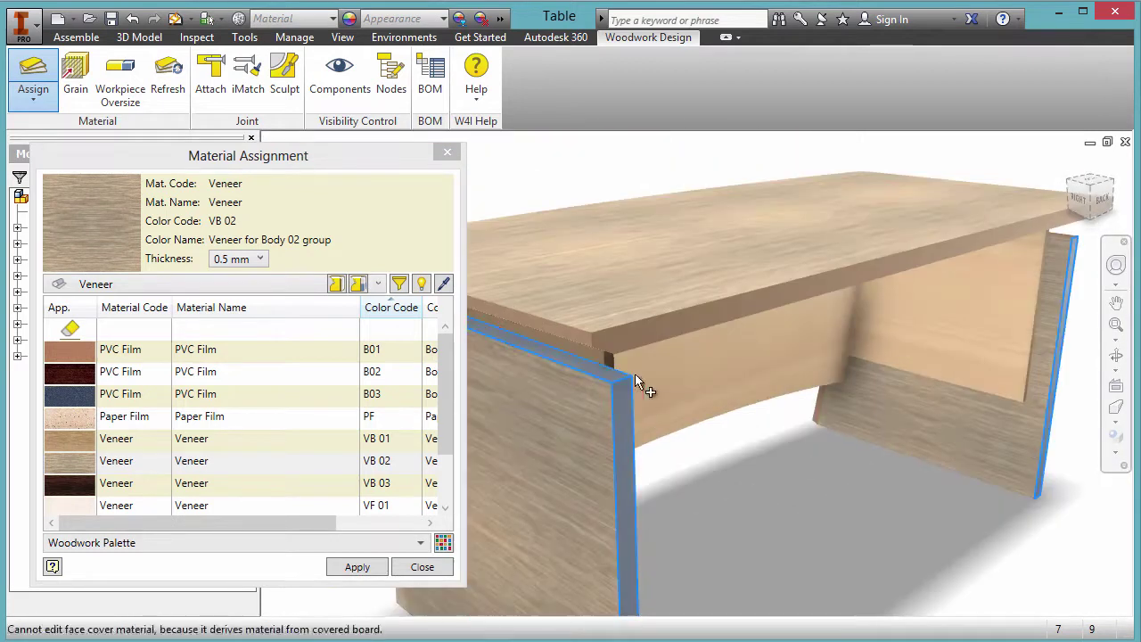
click(1053, 220)
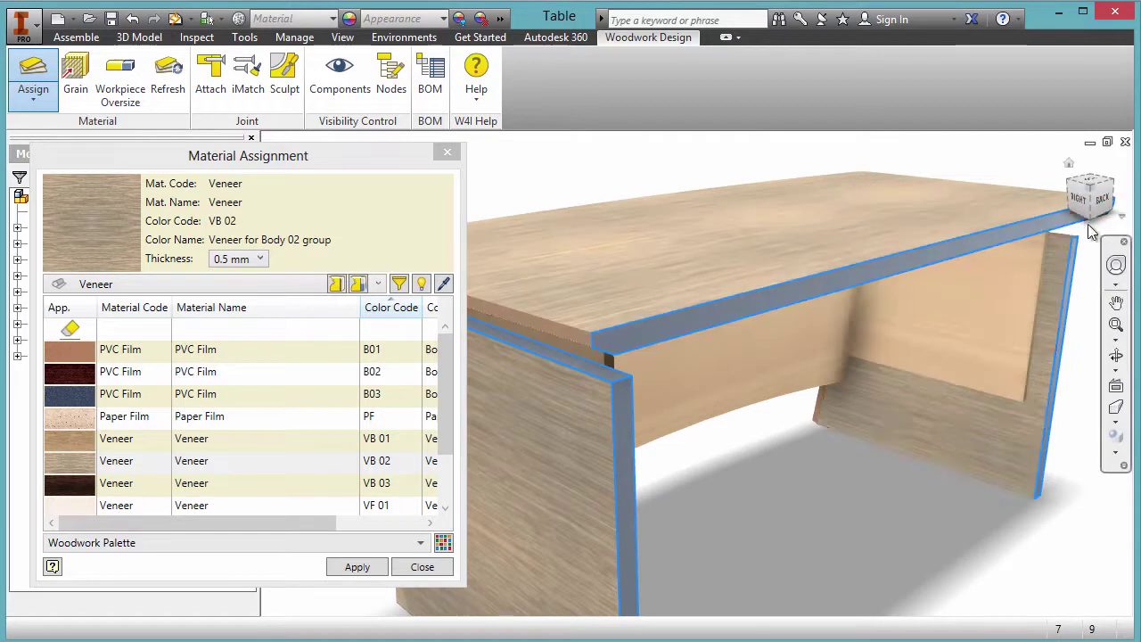
click(1126, 191)
key(F4)
drag(695, 548, 696, 538)
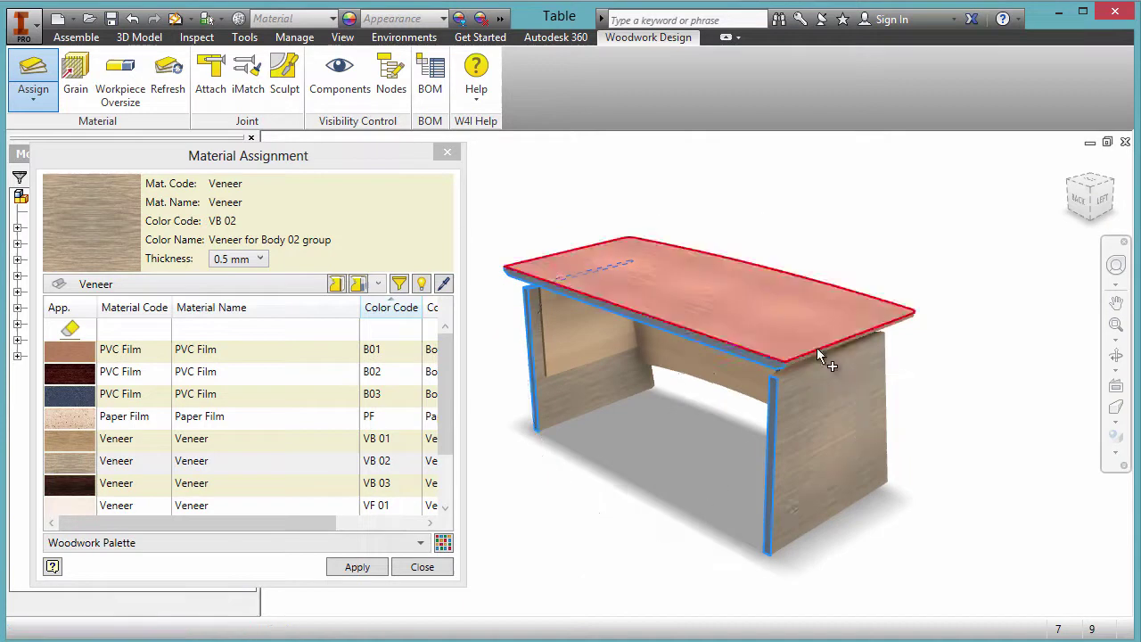
scroll(778, 399, up, 4)
click(776, 398)
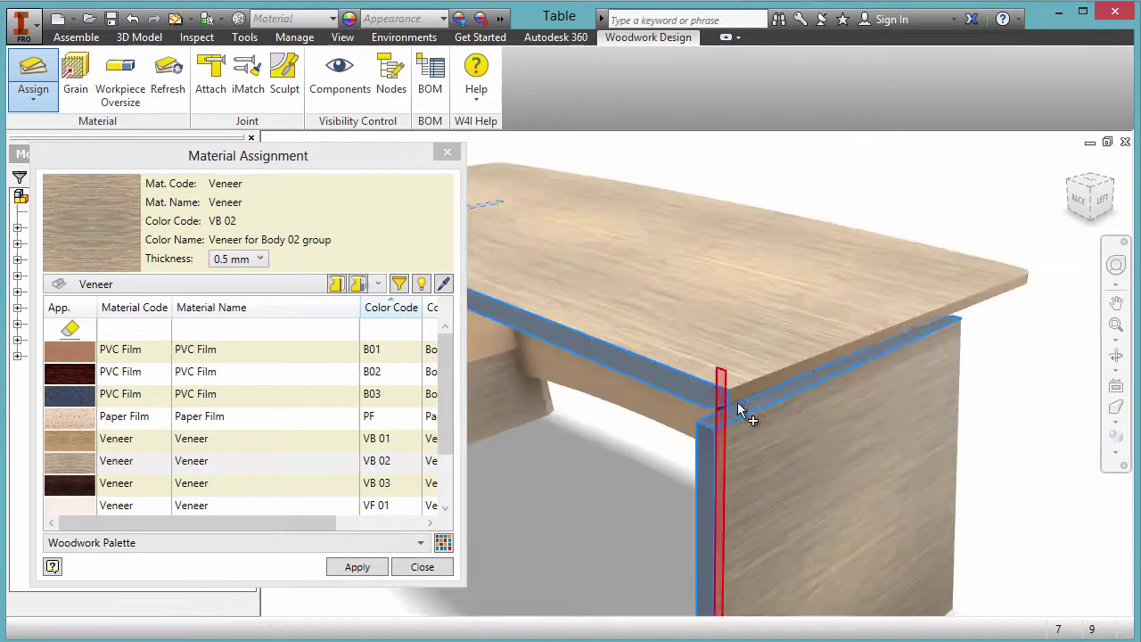
click(357, 567)
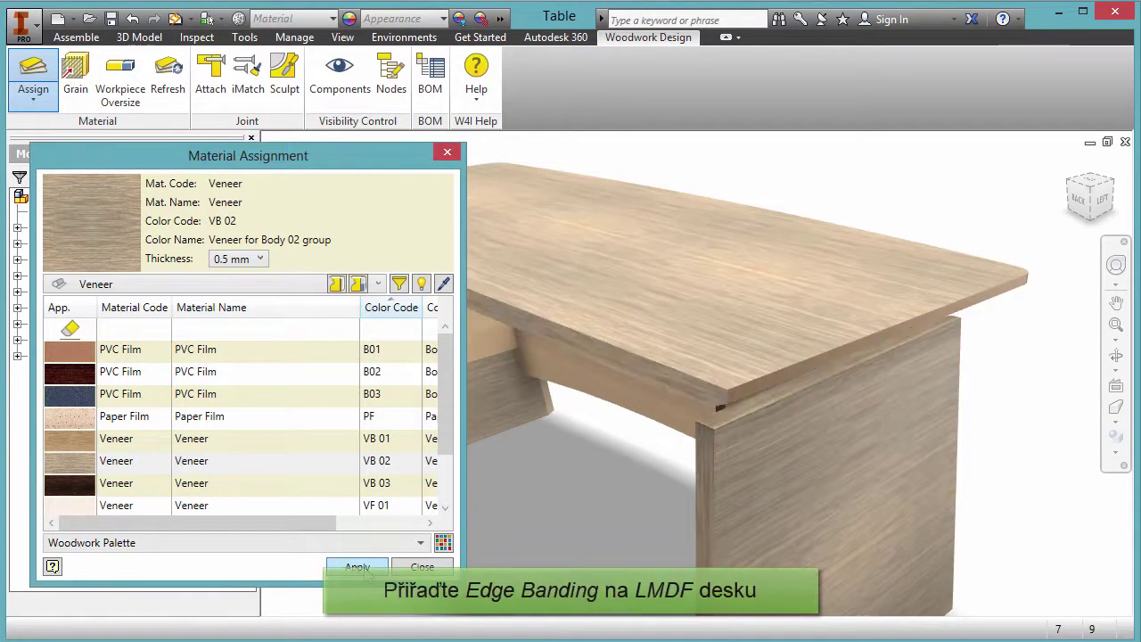
Choose the 2 mm PVC 1 edge band F01 and set its cover position to Sink.
click(277, 288)
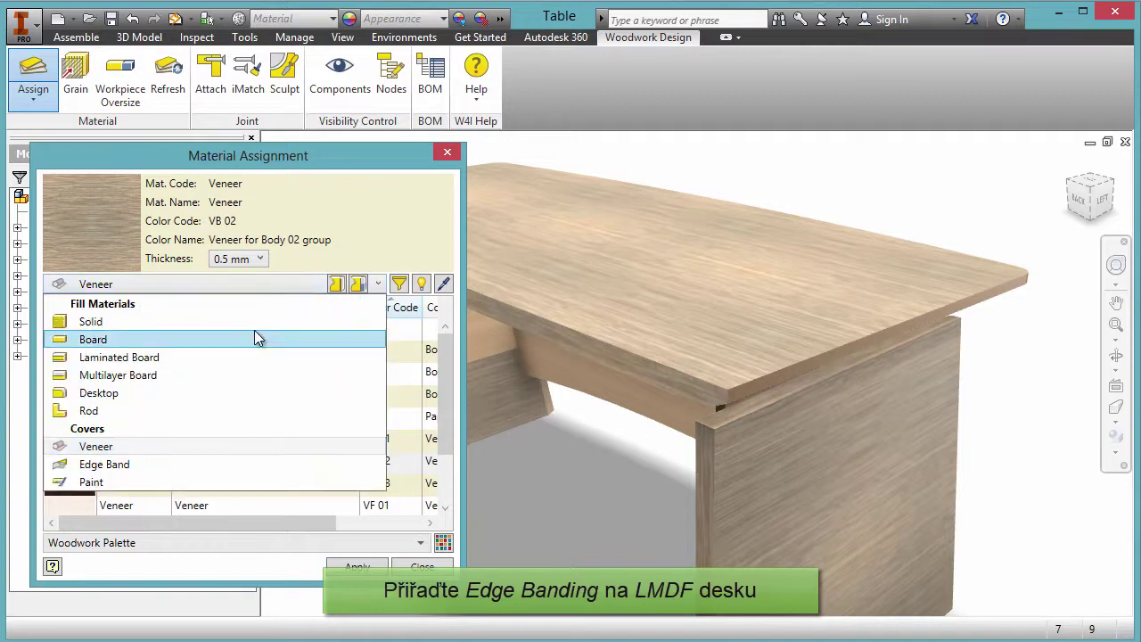
click(206, 466)
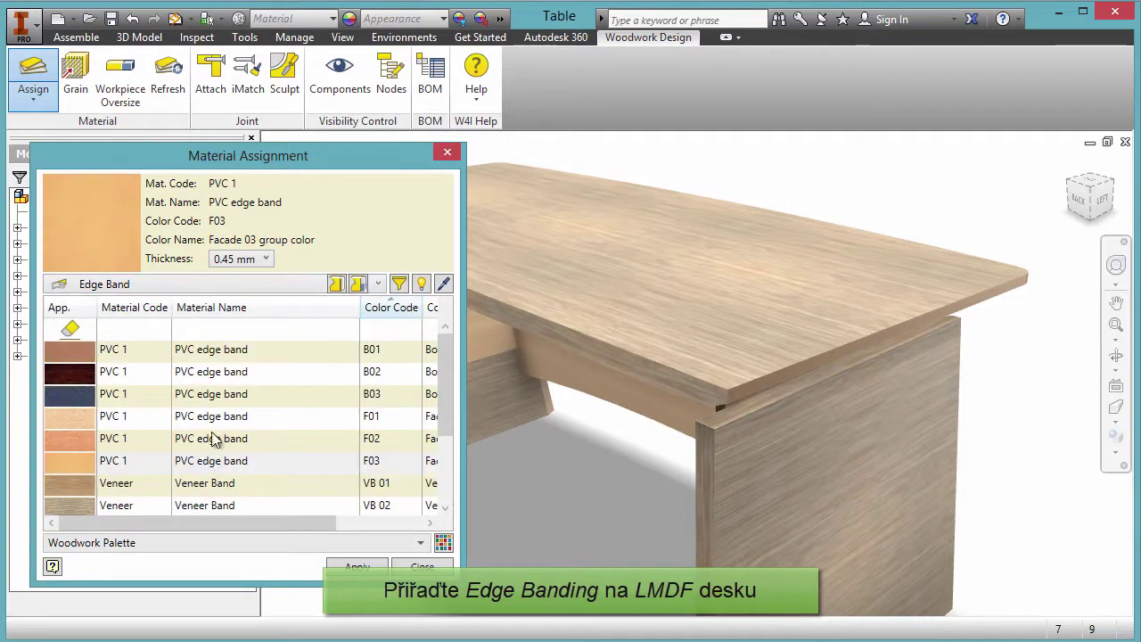
click(212, 421)
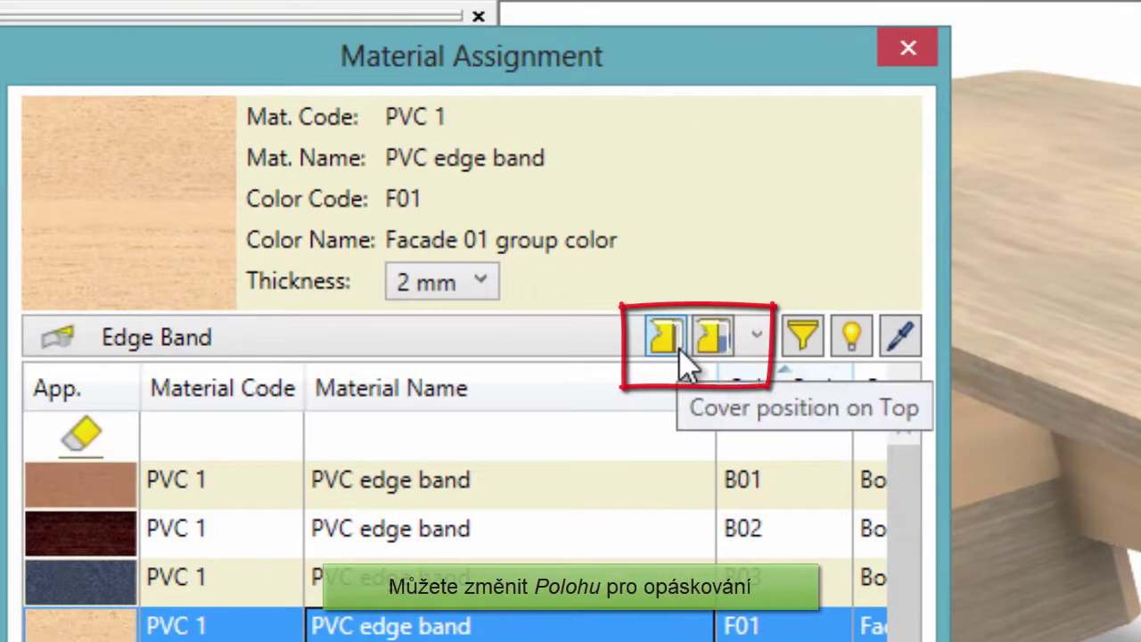
click(678, 350)
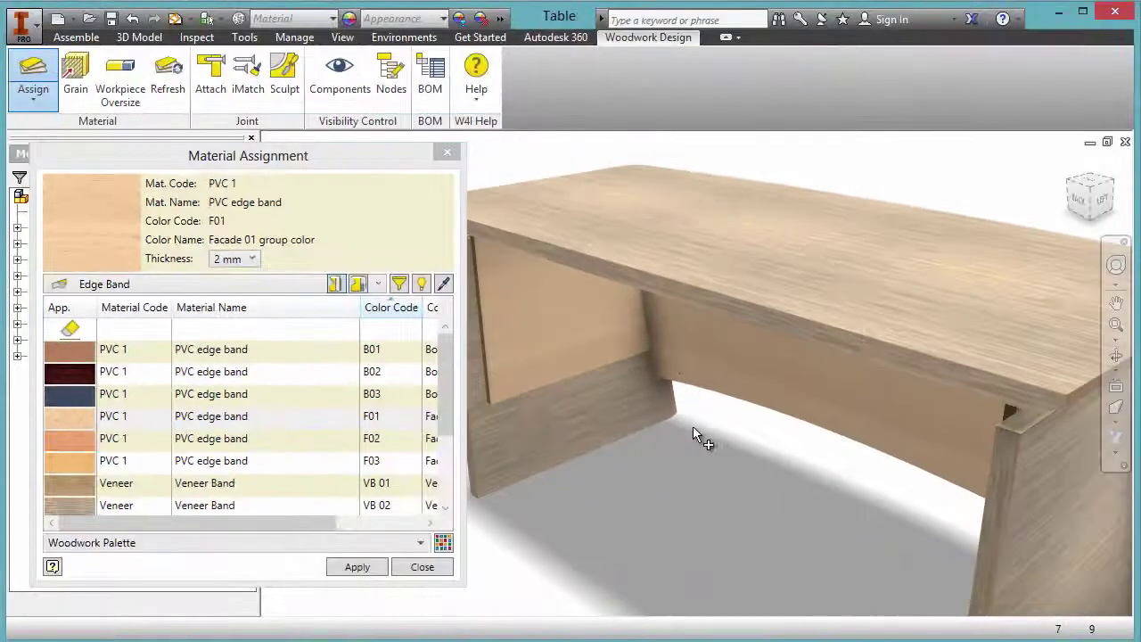
key(F4)
Select the legs' vertical edges, the small panel's lower edge and the rail's curved lower edge.
drag(697, 551, 696, 535)
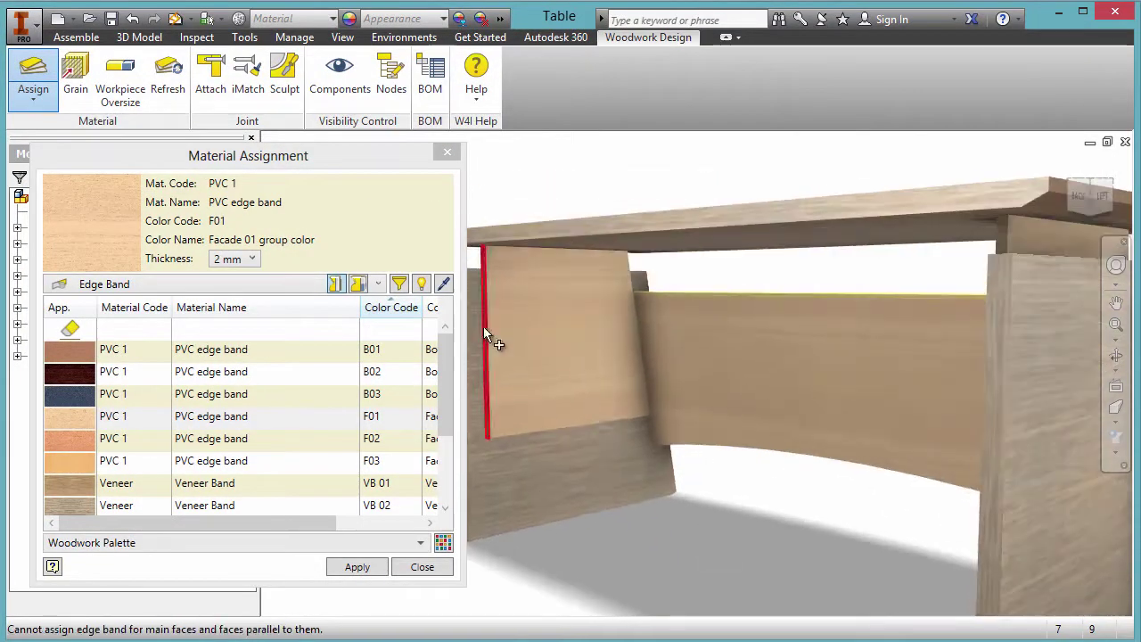
scroll(482, 323, up, 3)
click(485, 313)
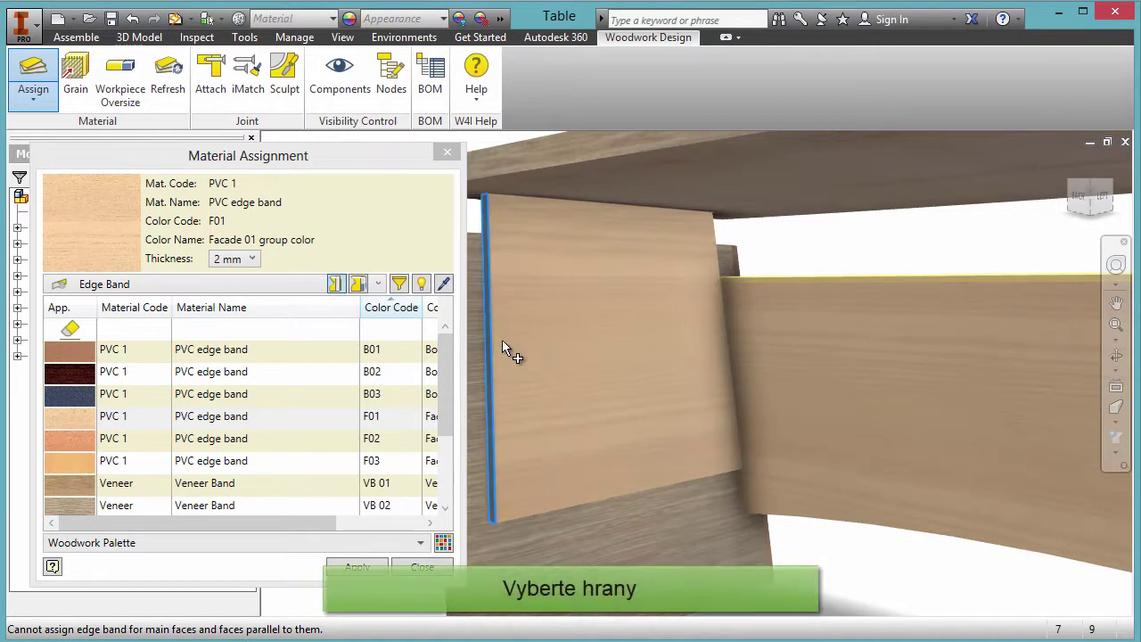
scroll(537, 356, down, 2)
scroll(561, 356, down, 2)
scroll(709, 325, up, 3)
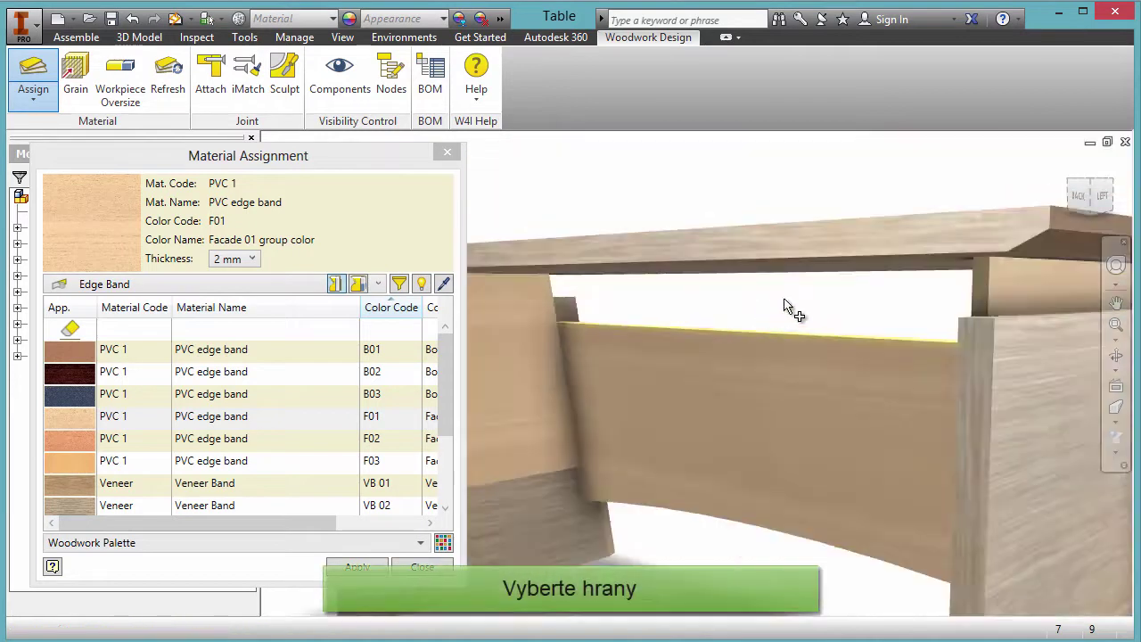
click(972, 294)
click(1065, 210)
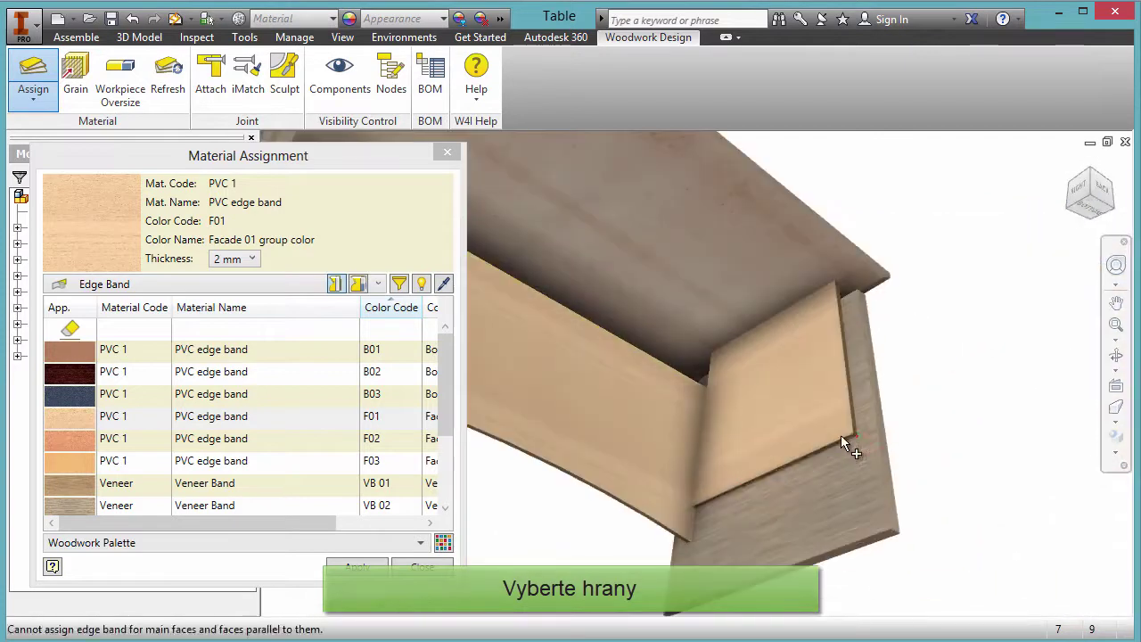
click(832, 446)
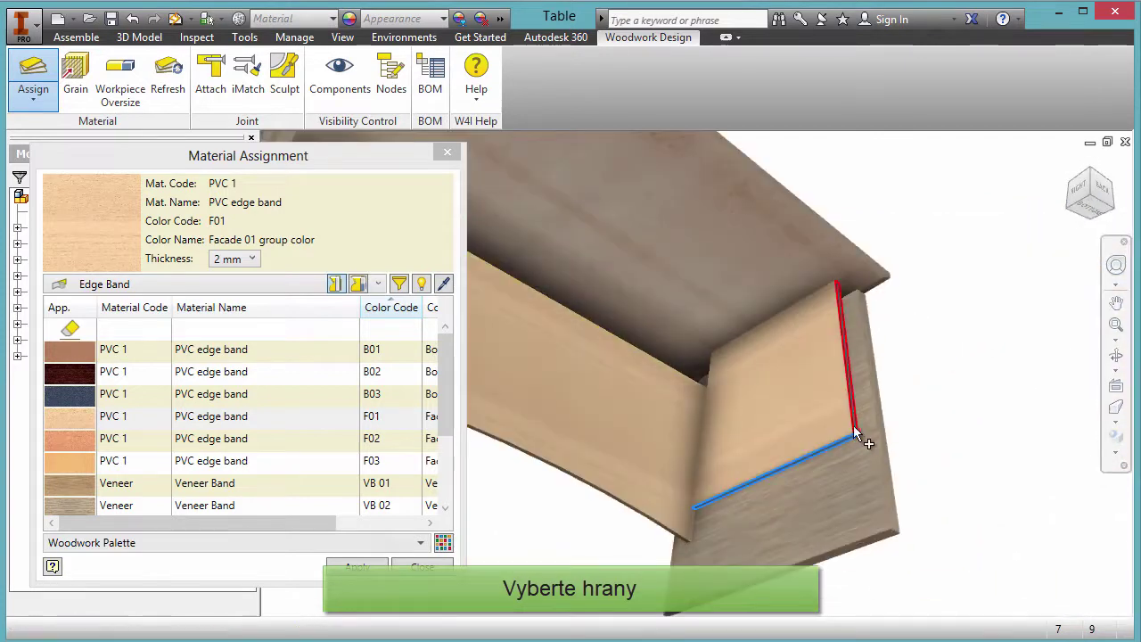
click(639, 517)
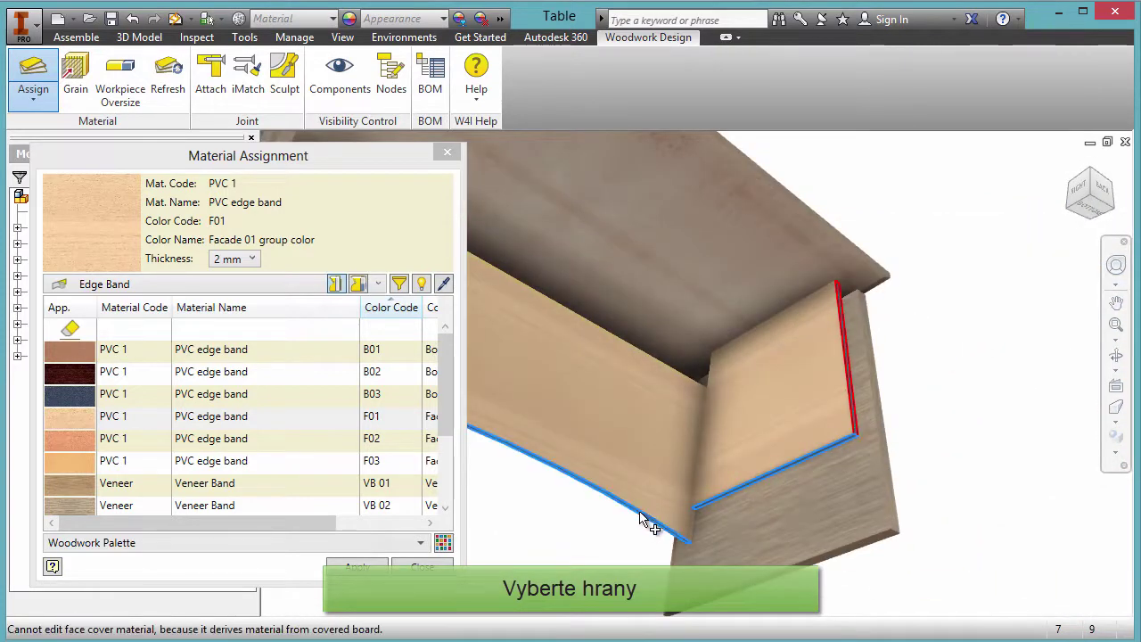
Add the other panel's lower, vertical and inner edges, then apply the F01 edge band.
click(1120, 217)
scroll(591, 455, down, 3)
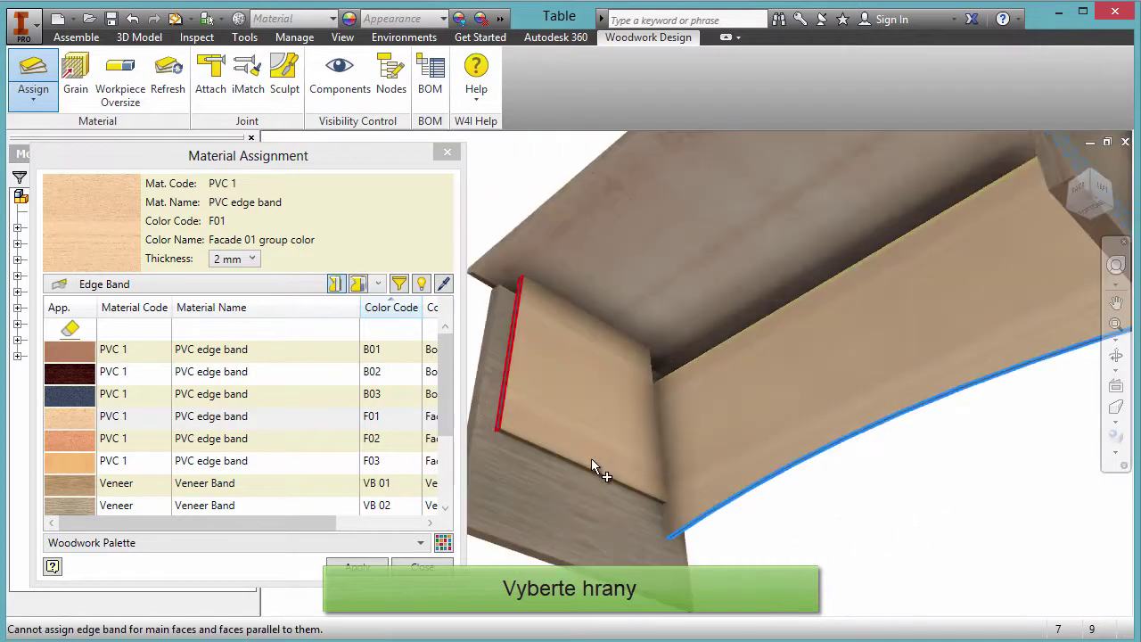
click(589, 469)
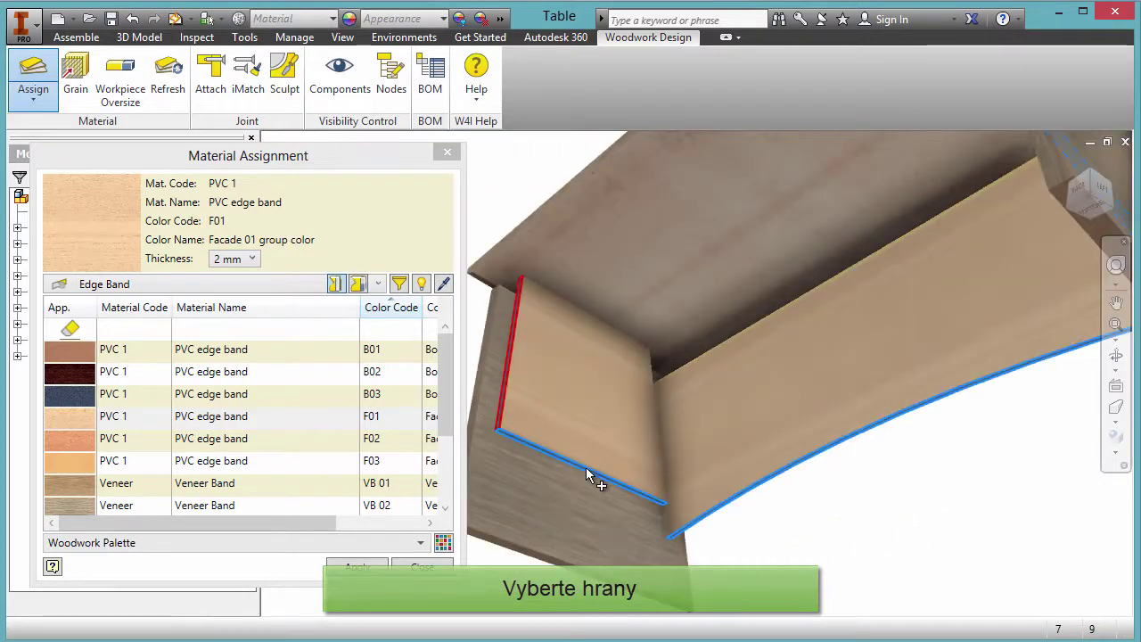
click(650, 365)
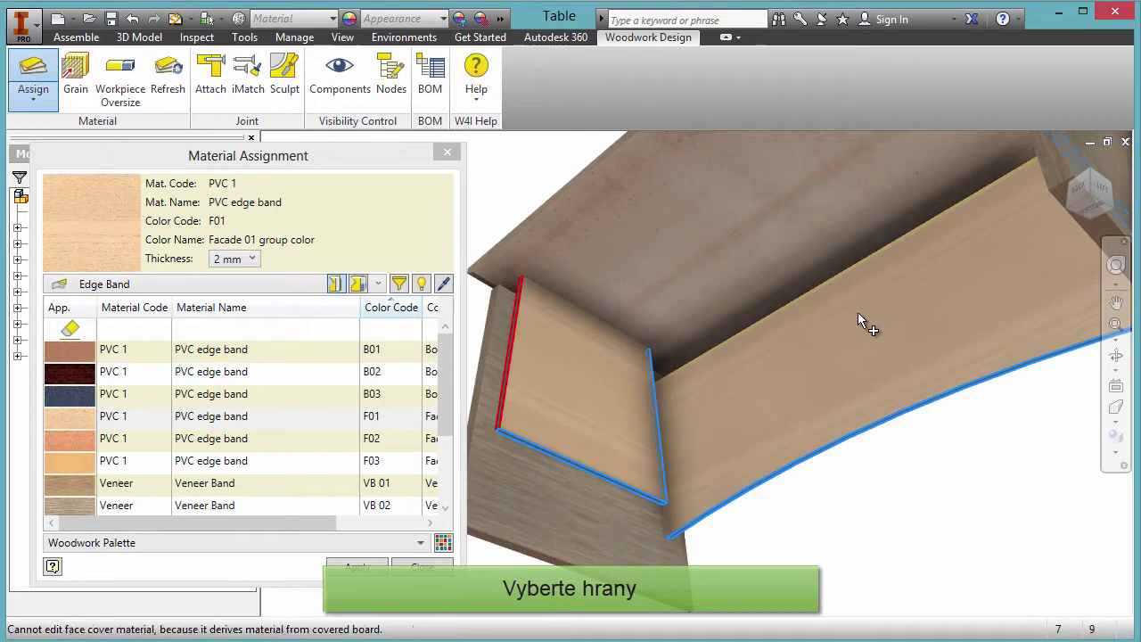
click(1074, 214)
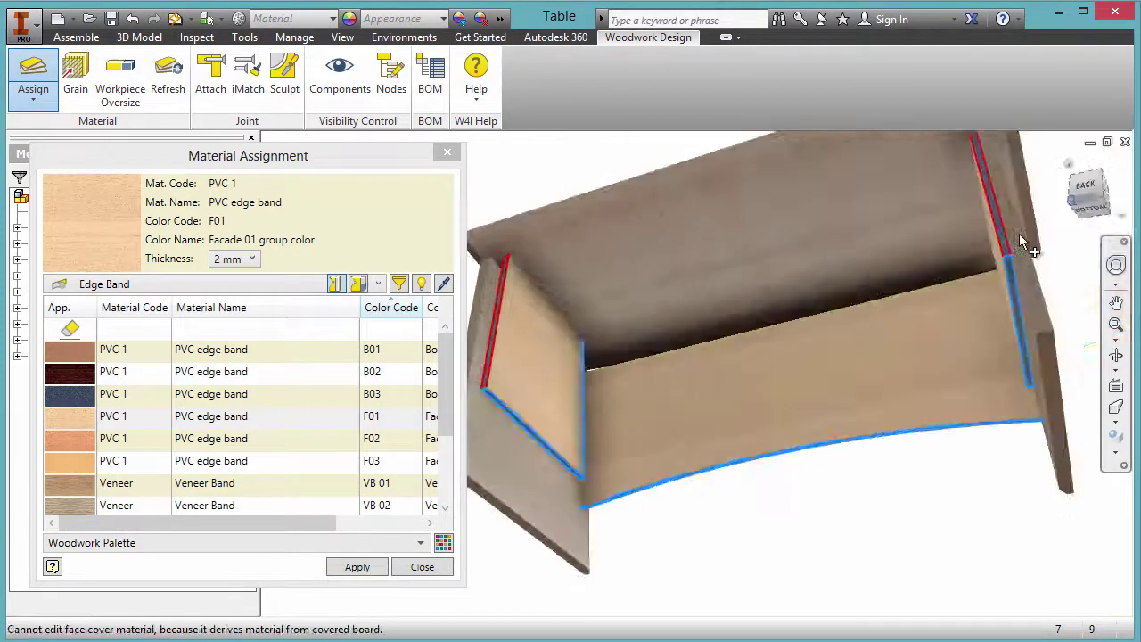
click(767, 394)
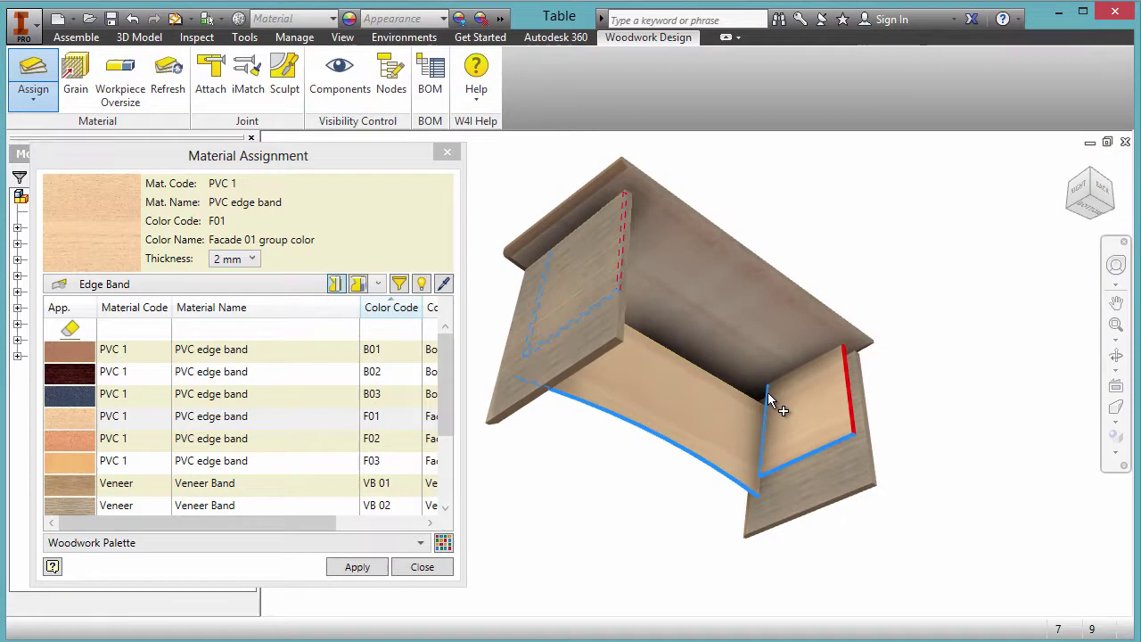
click(342, 575)
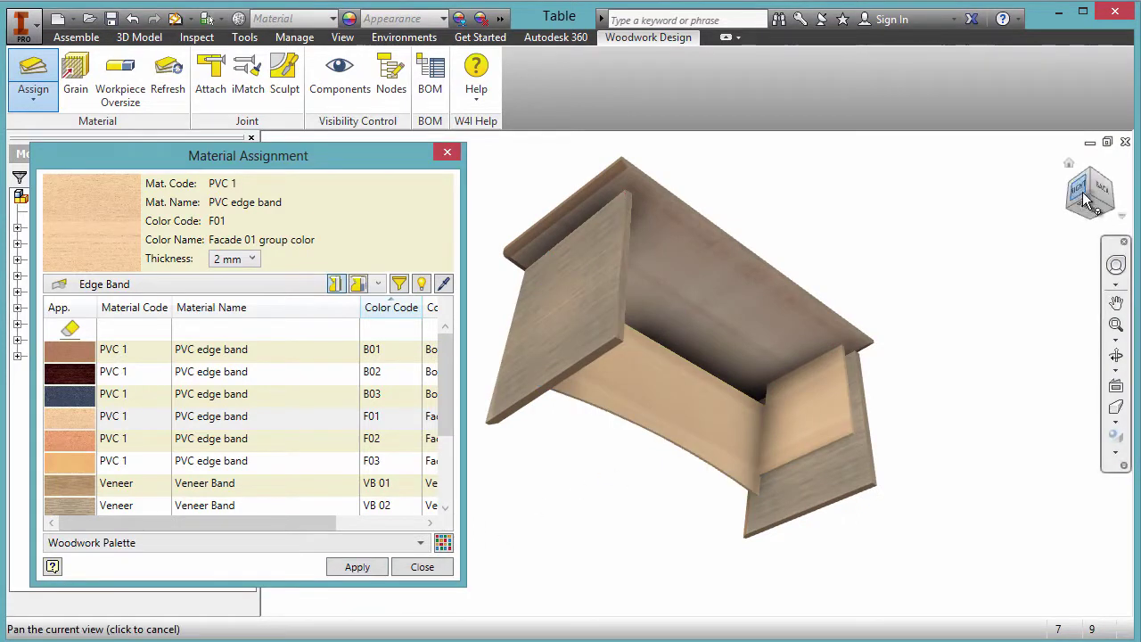
click(1083, 200)
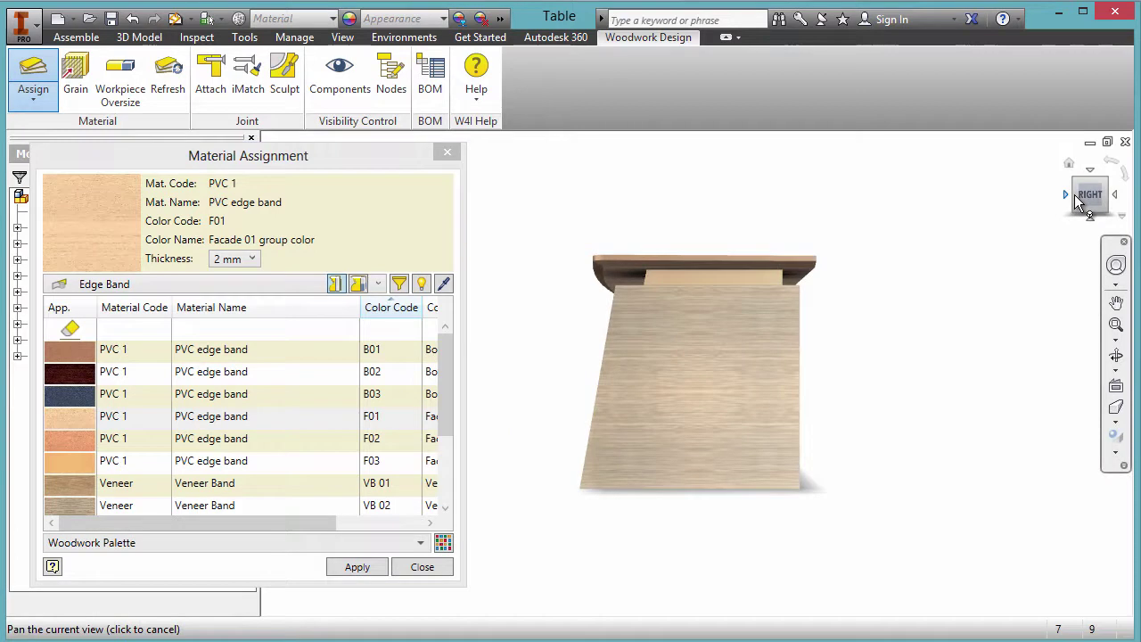
key(F4)
drag(529, 373, 570, 376)
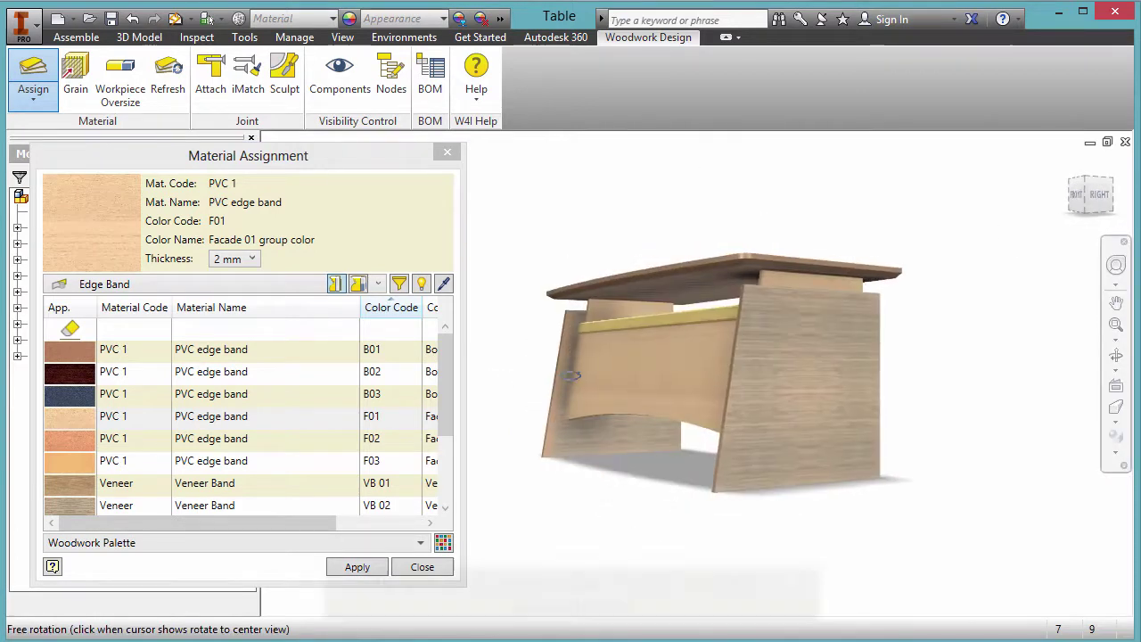
Choose Acrylic Paint PNTF 02 at 0.3 mm and select the tabletop's edge.
click(253, 285)
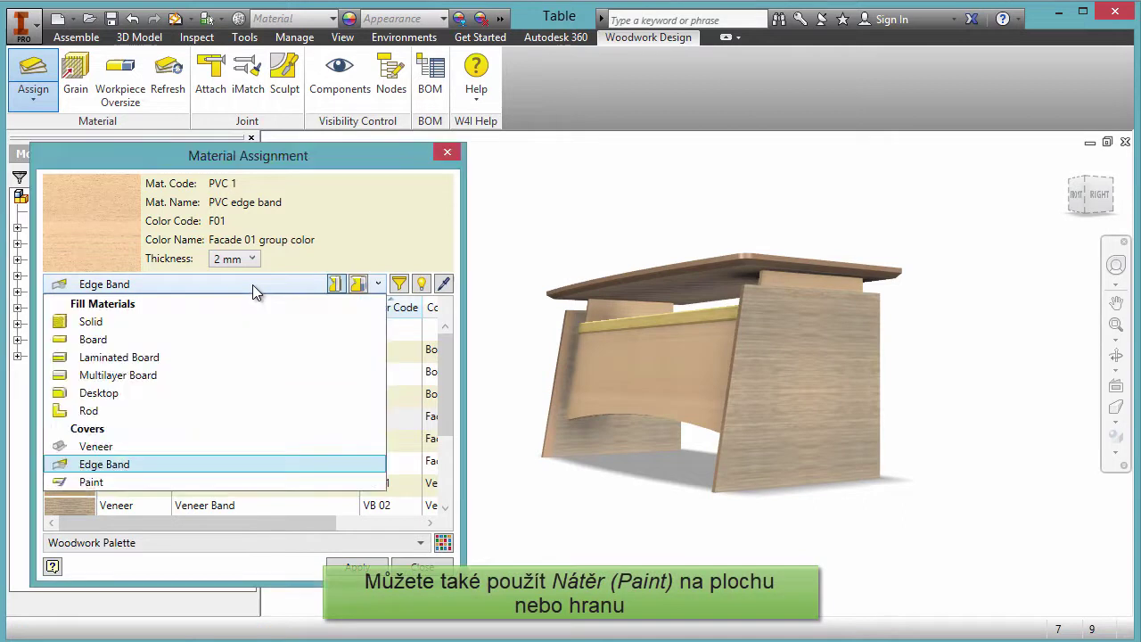
click(184, 481)
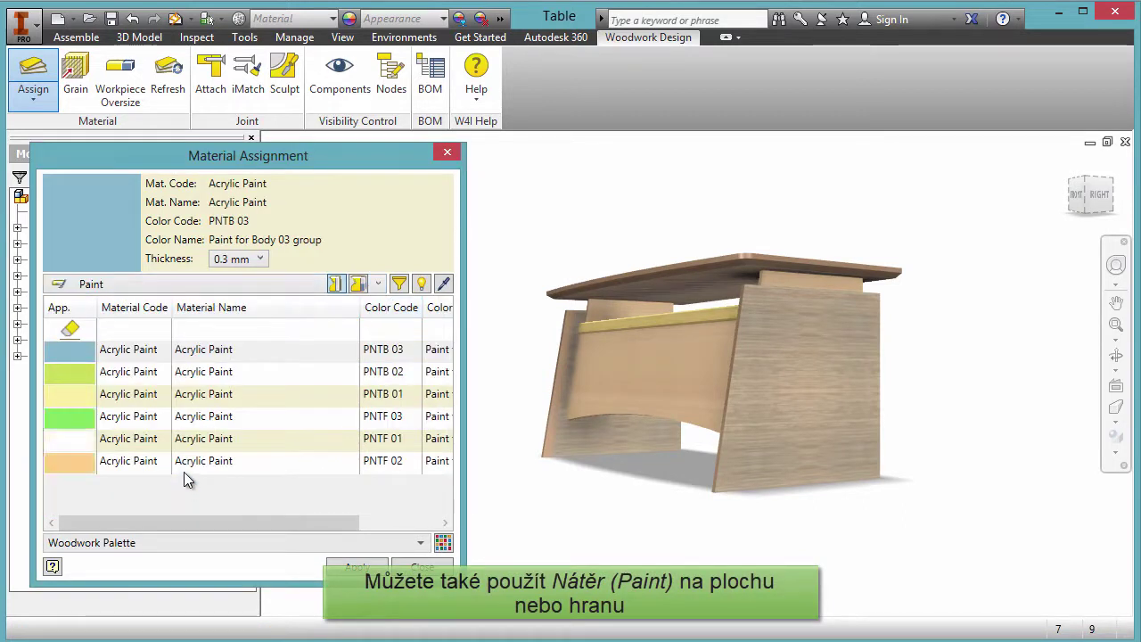
click(184, 461)
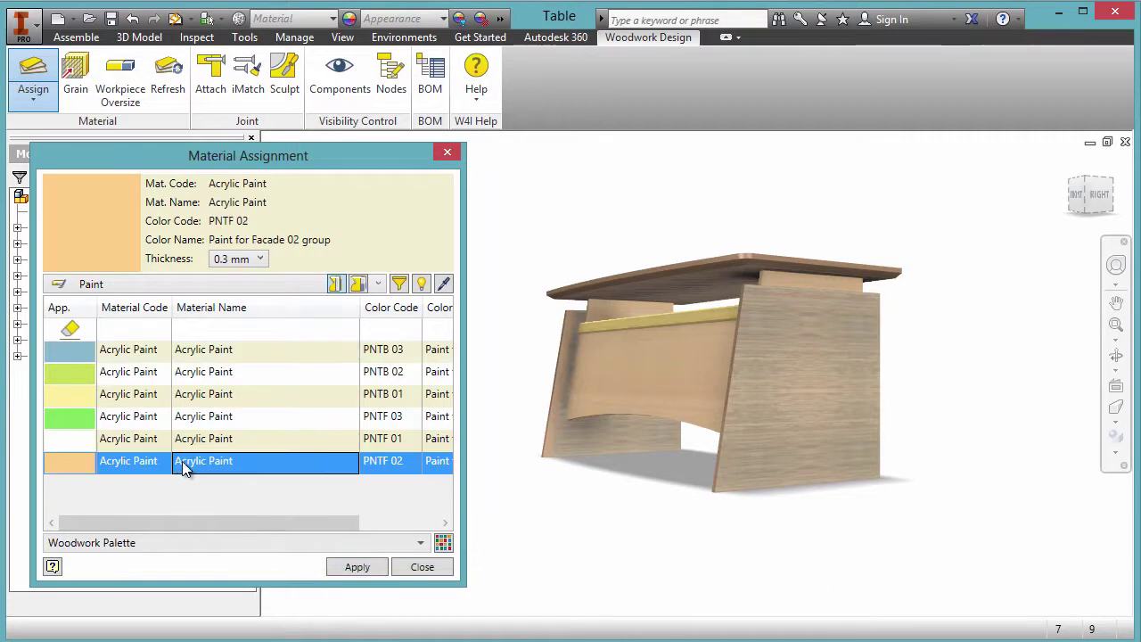
scroll(746, 278, up, 3)
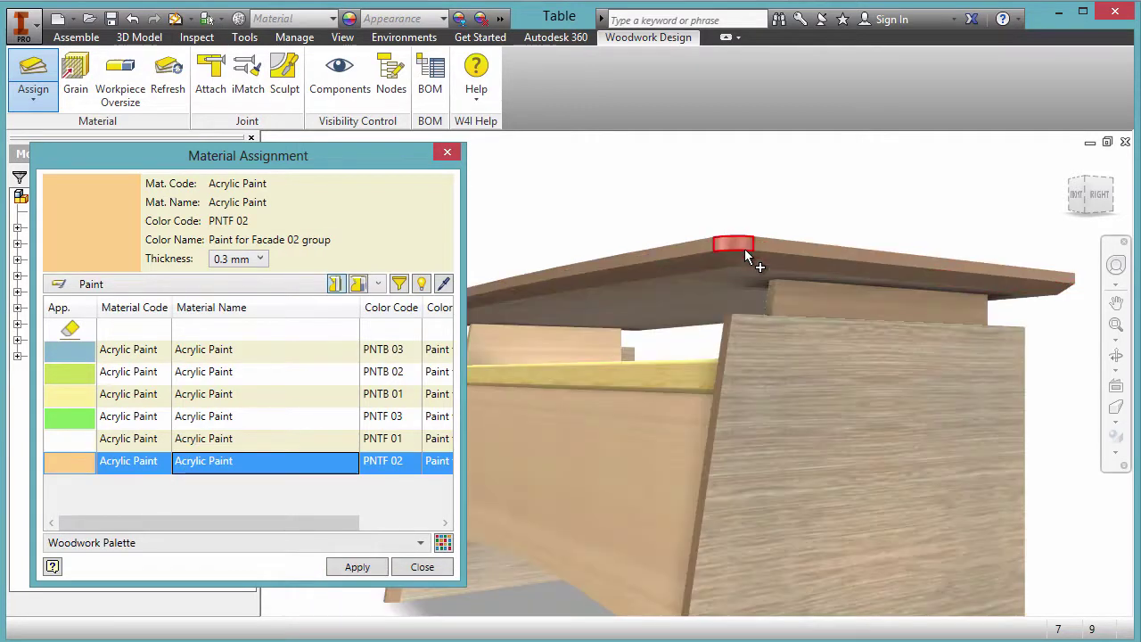
click(745, 249)
click(745, 248)
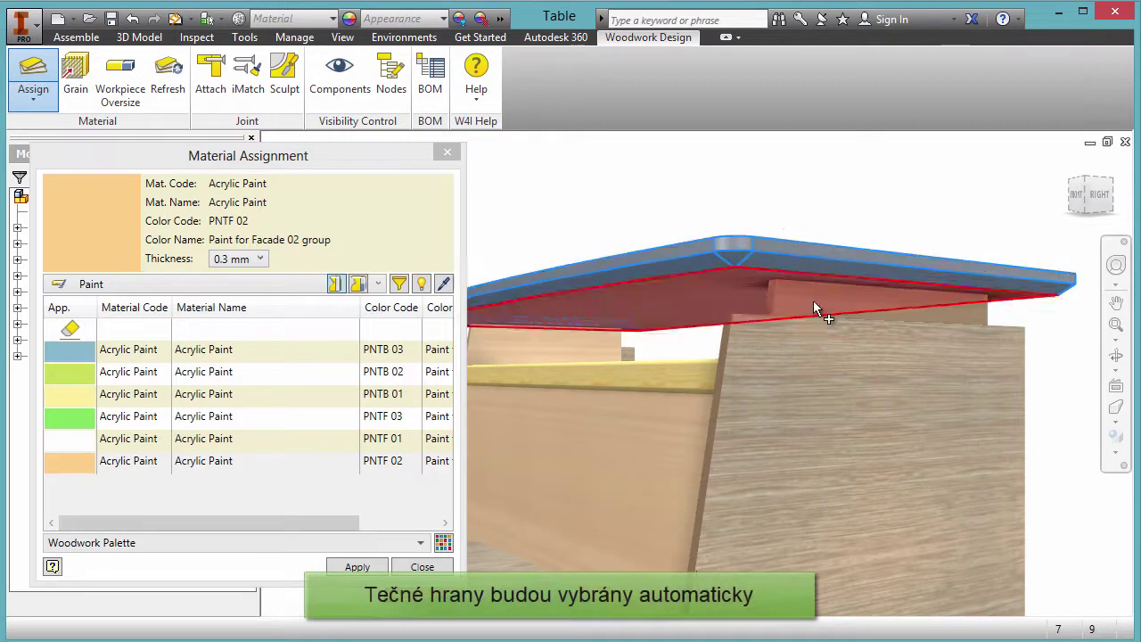
Add the side board's edge faces and apply the PNTF 02 paint.
key(F4)
shift+middle_drag(525, 375, 695, 386)
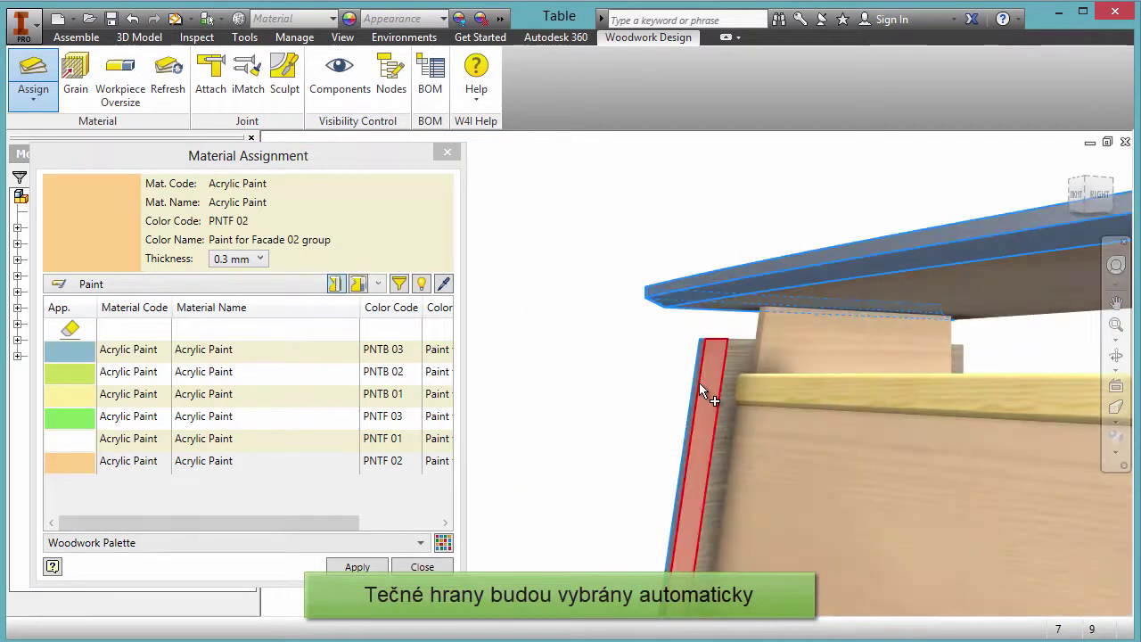
click(699, 383)
click(1073, 197)
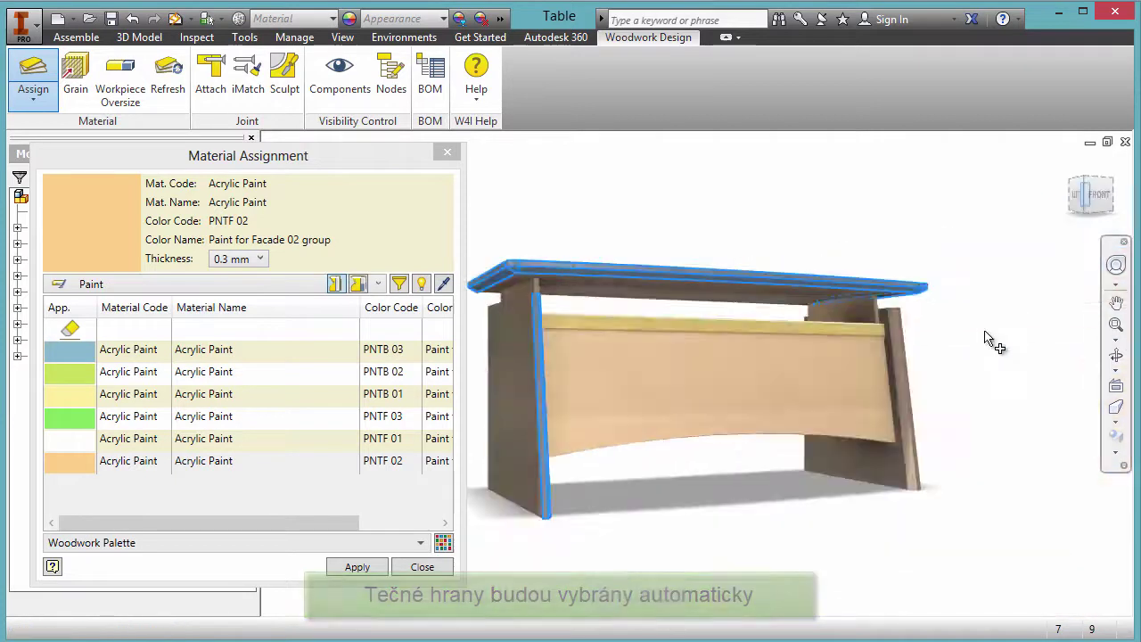
scroll(856, 321, down, 5)
click(849, 313)
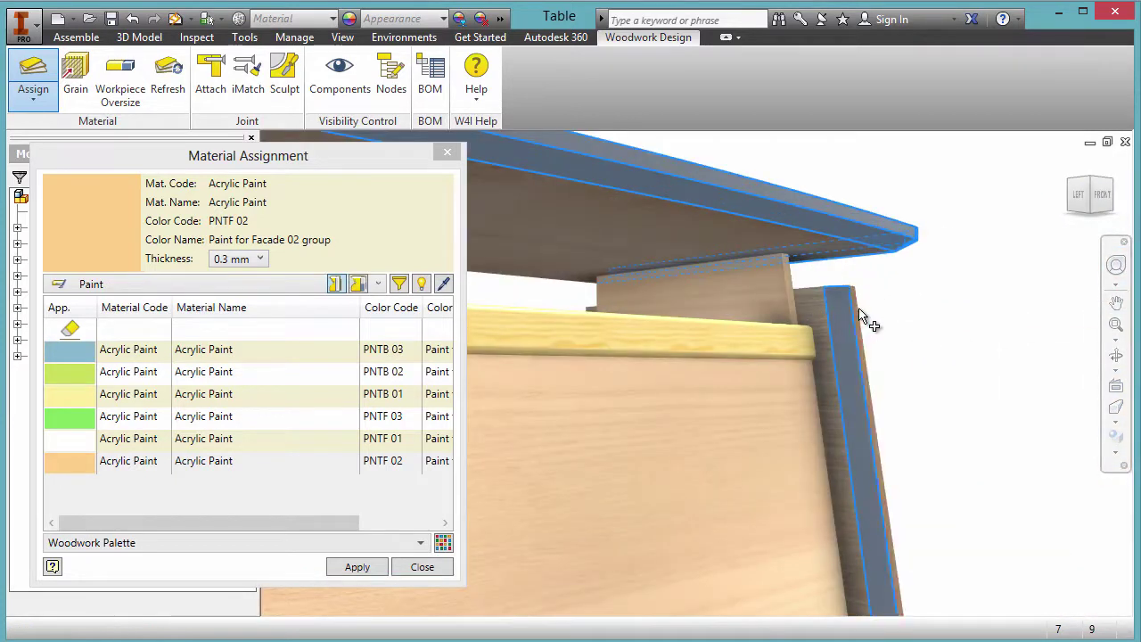
click(369, 569)
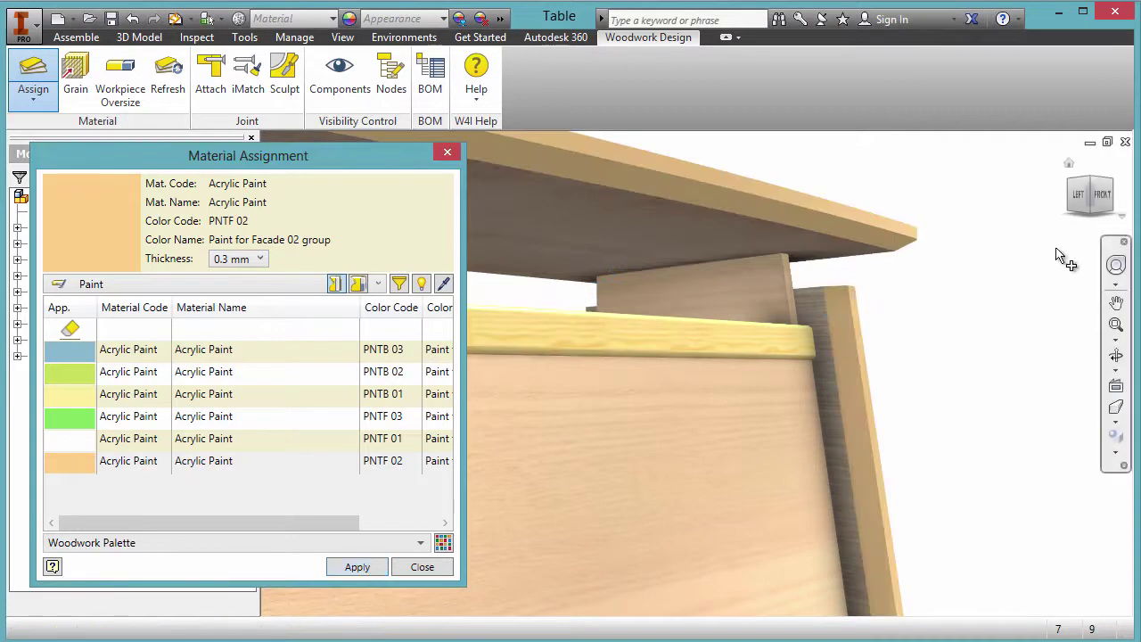
click(1097, 185)
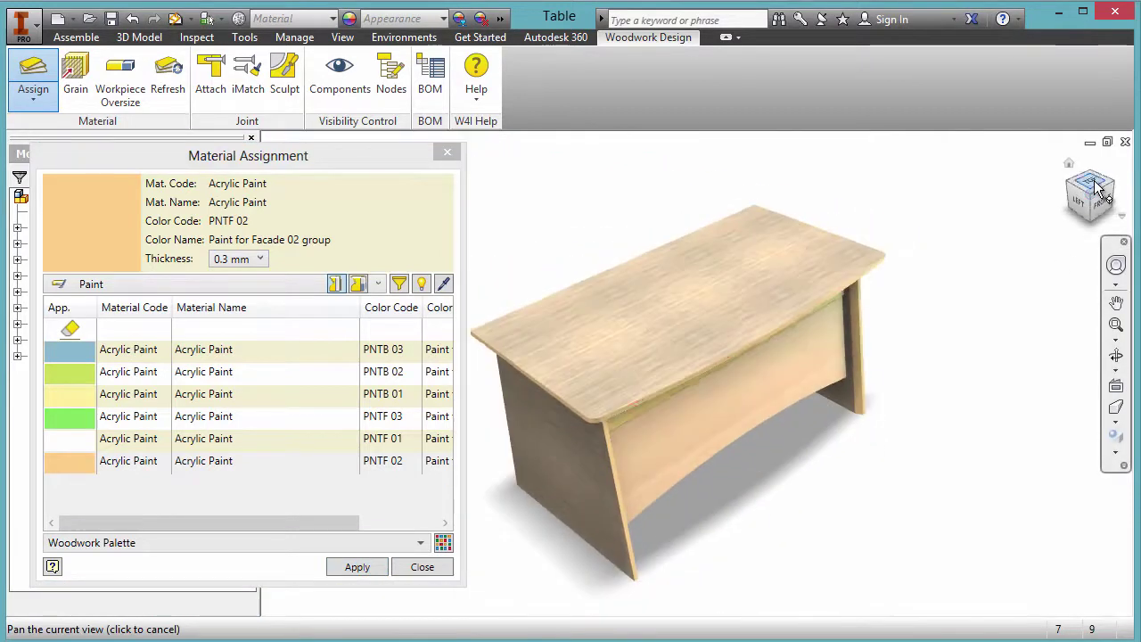
Set the left side leg's grain to run along its vertical edge.
click(446, 152)
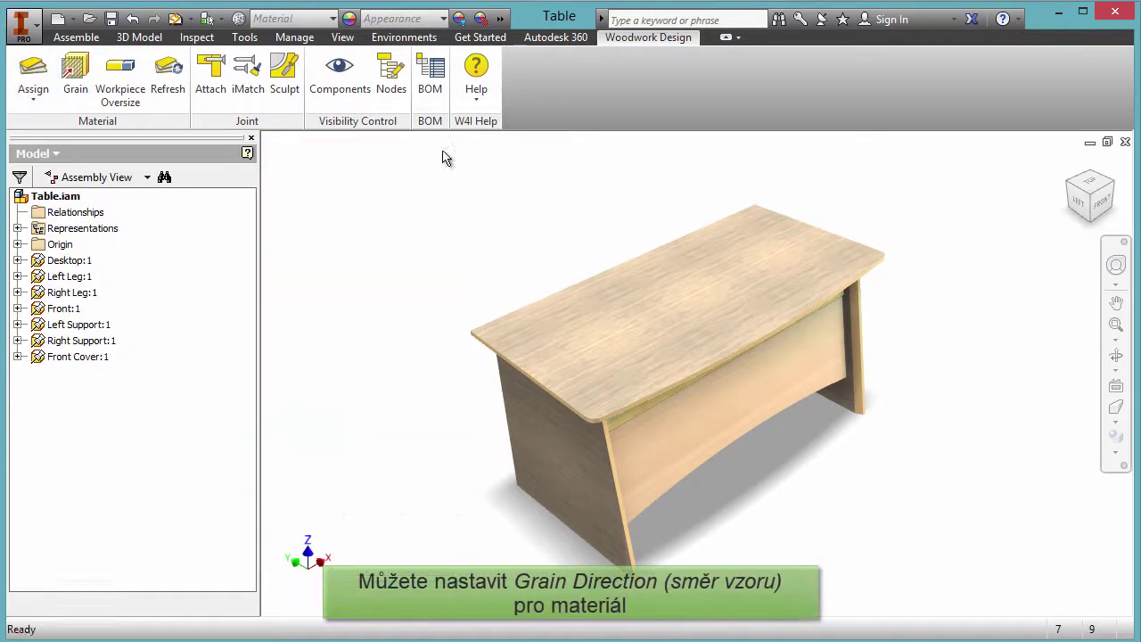
click(66, 73)
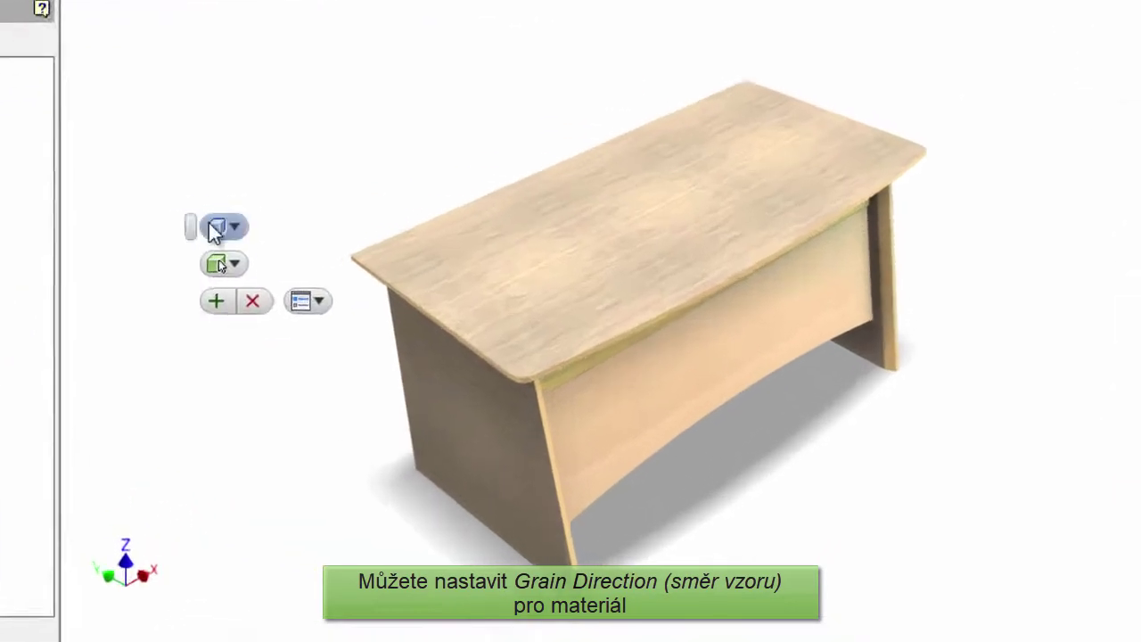
click(652, 374)
click(656, 419)
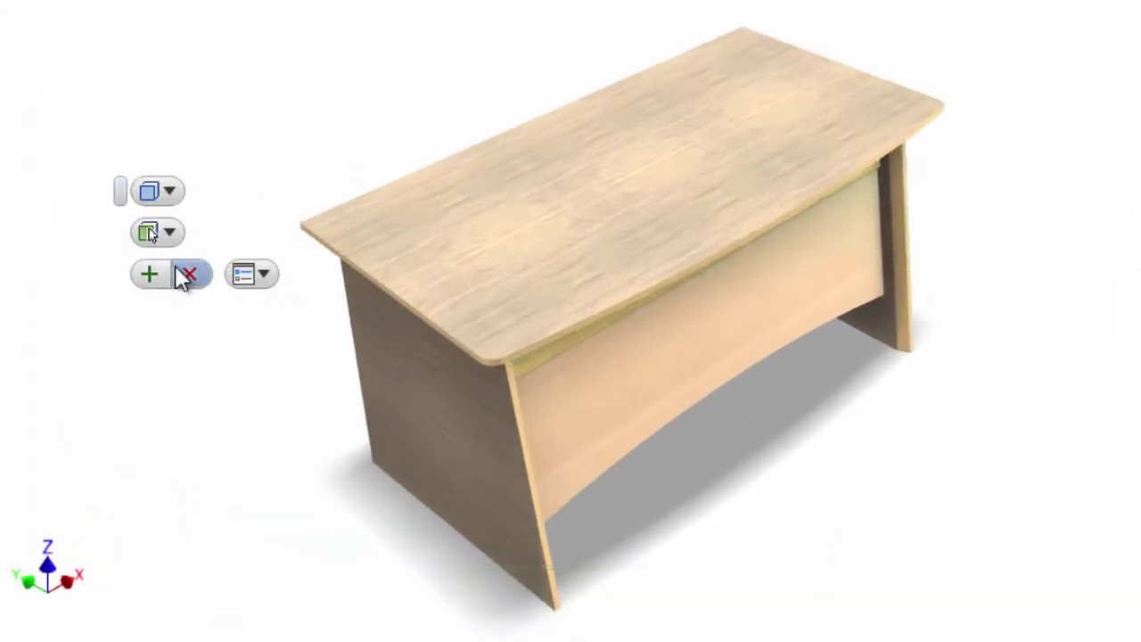
click(393, 407)
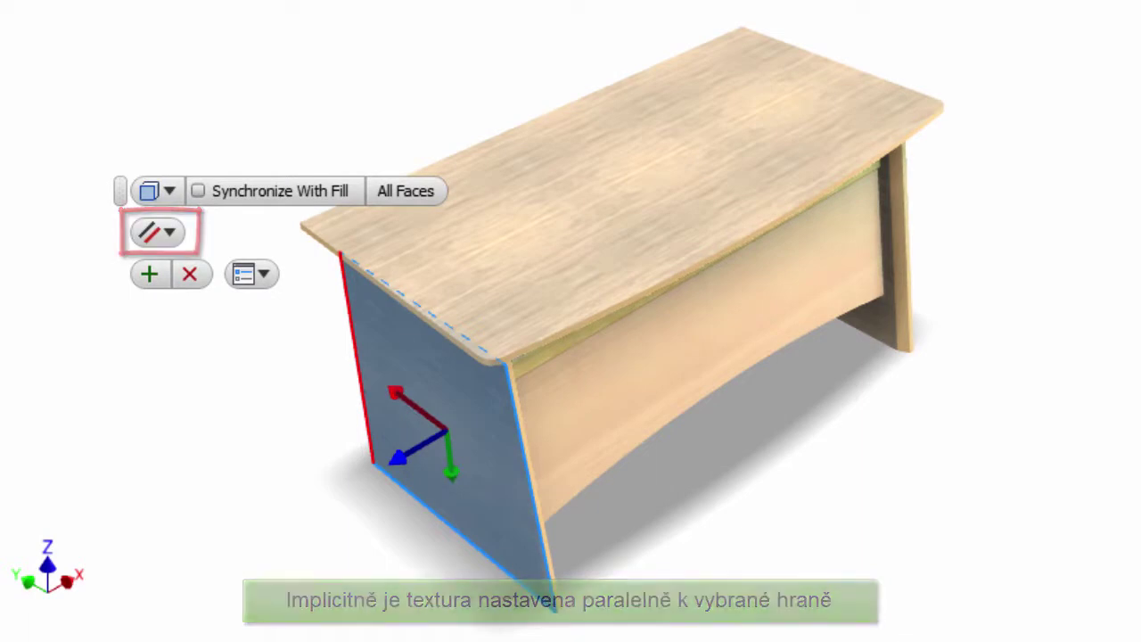
click(363, 412)
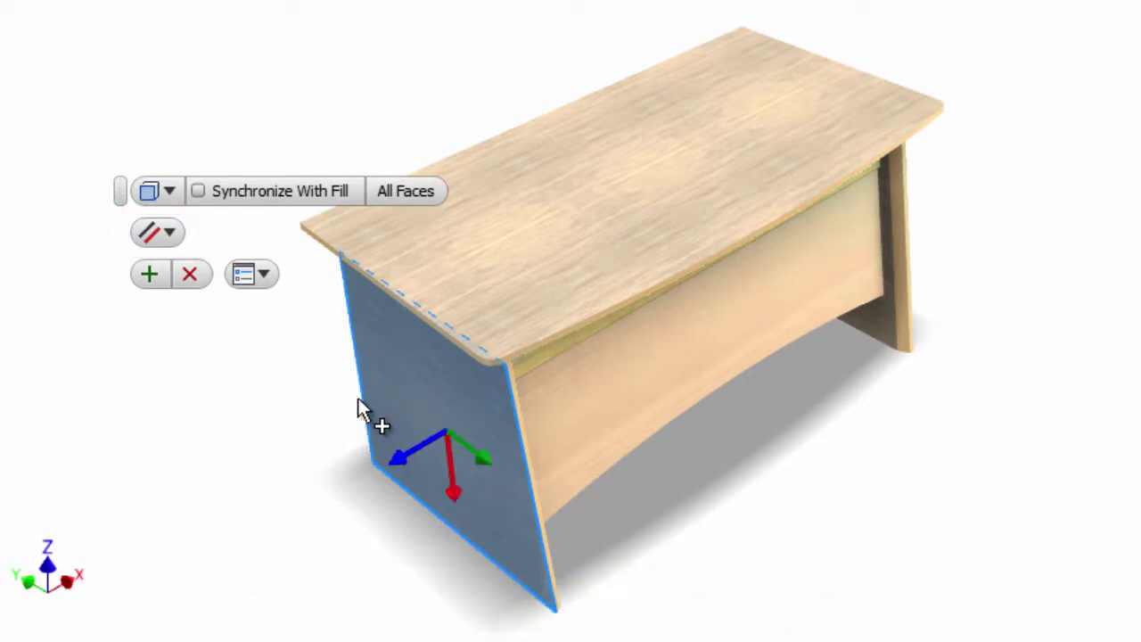
click(159, 284)
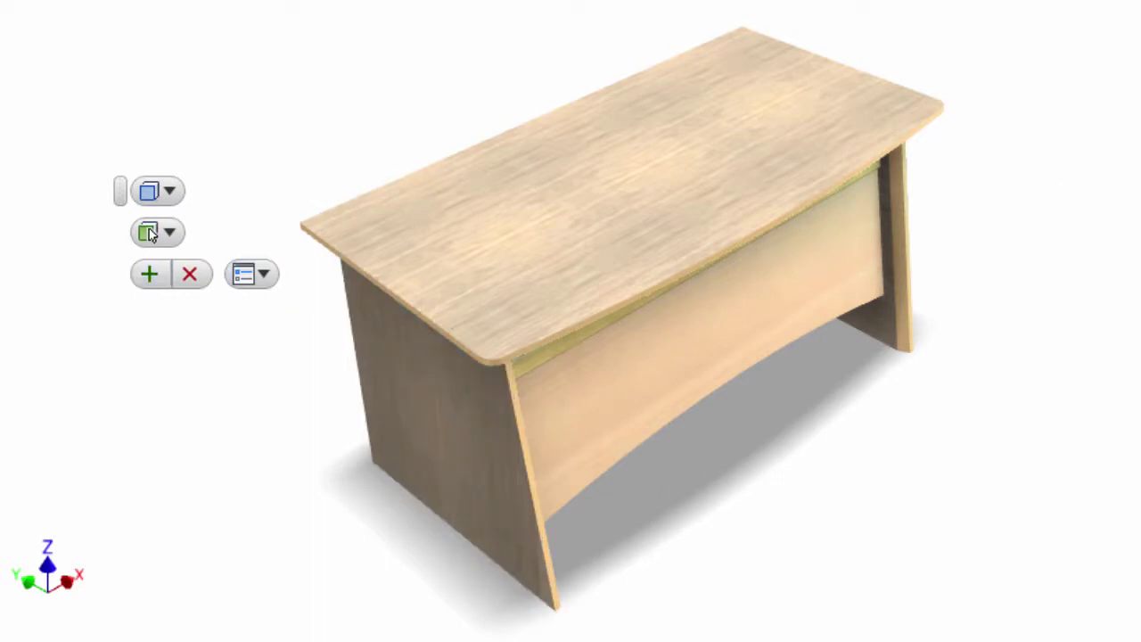
Align the right leg's and support panel's grain with their vertical edges.
click(894, 288)
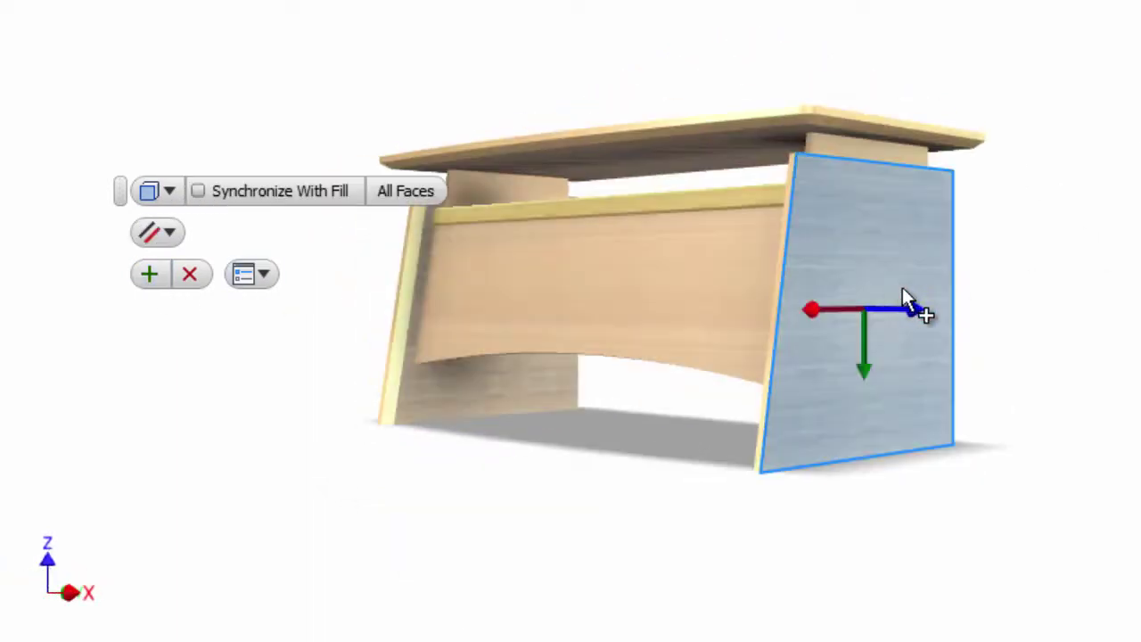
click(956, 321)
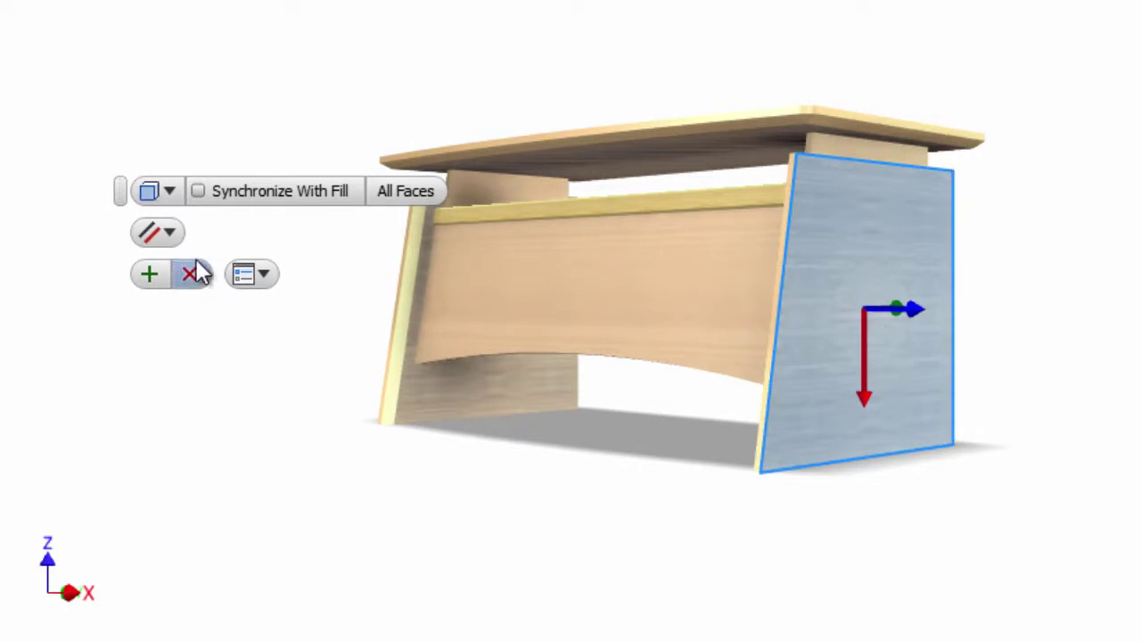
click(166, 268)
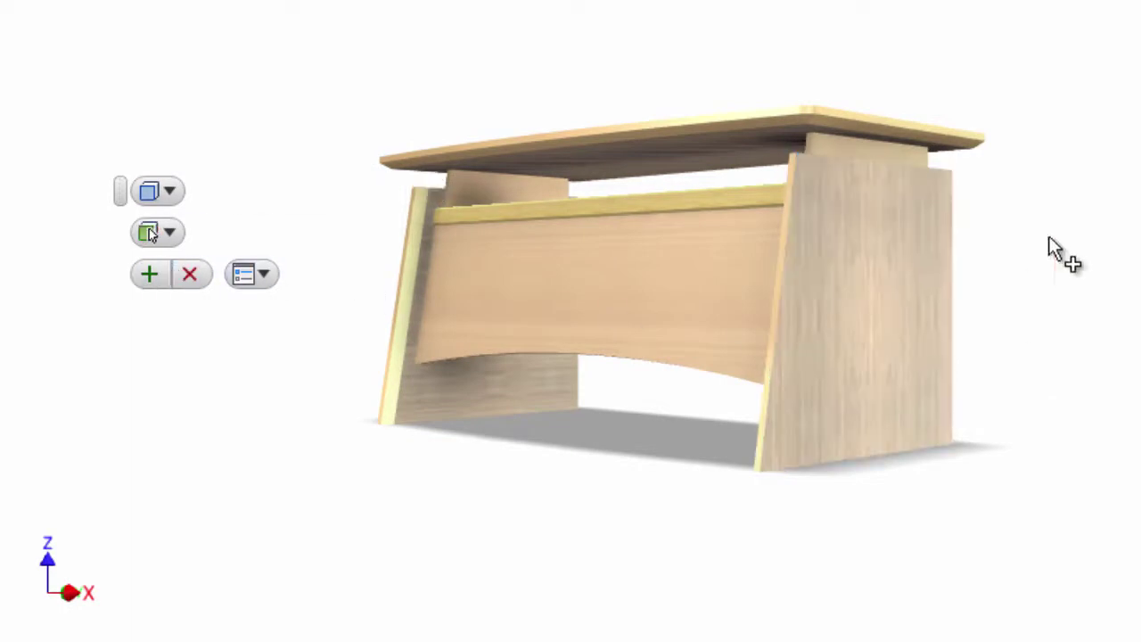
click(559, 384)
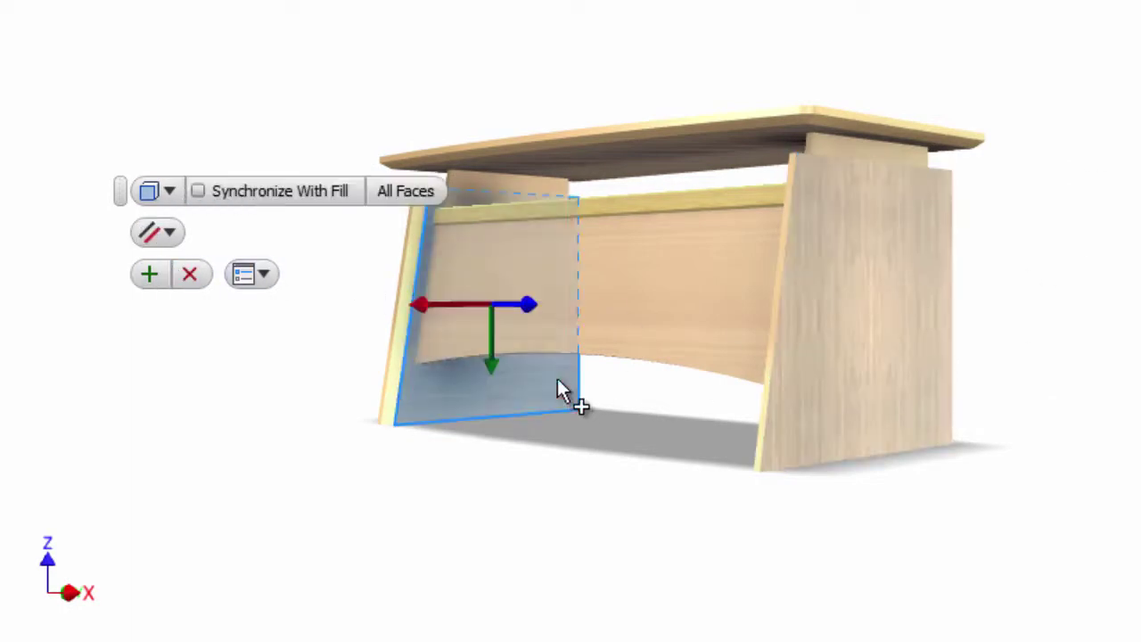
click(577, 385)
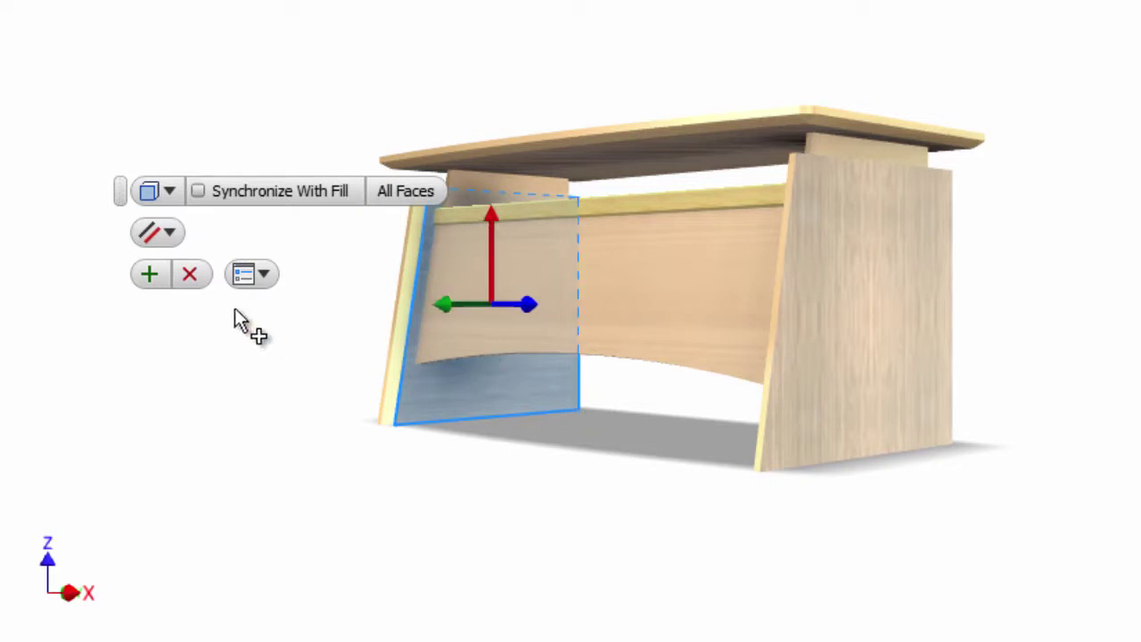
click(152, 275)
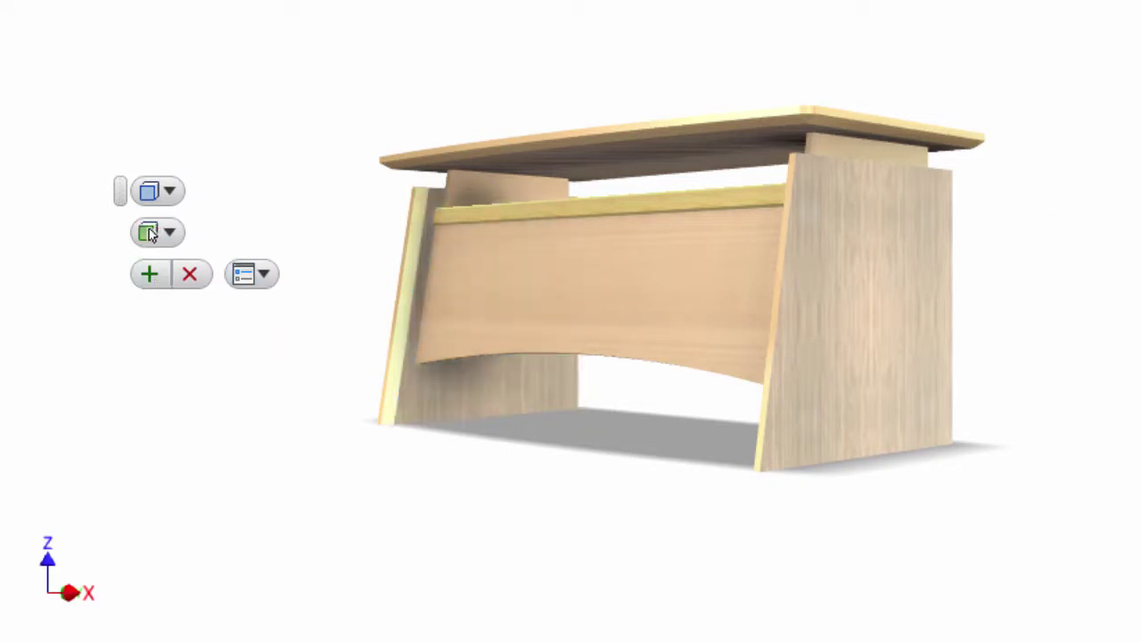
shift+middle_drag(883, 204, 513, 383)
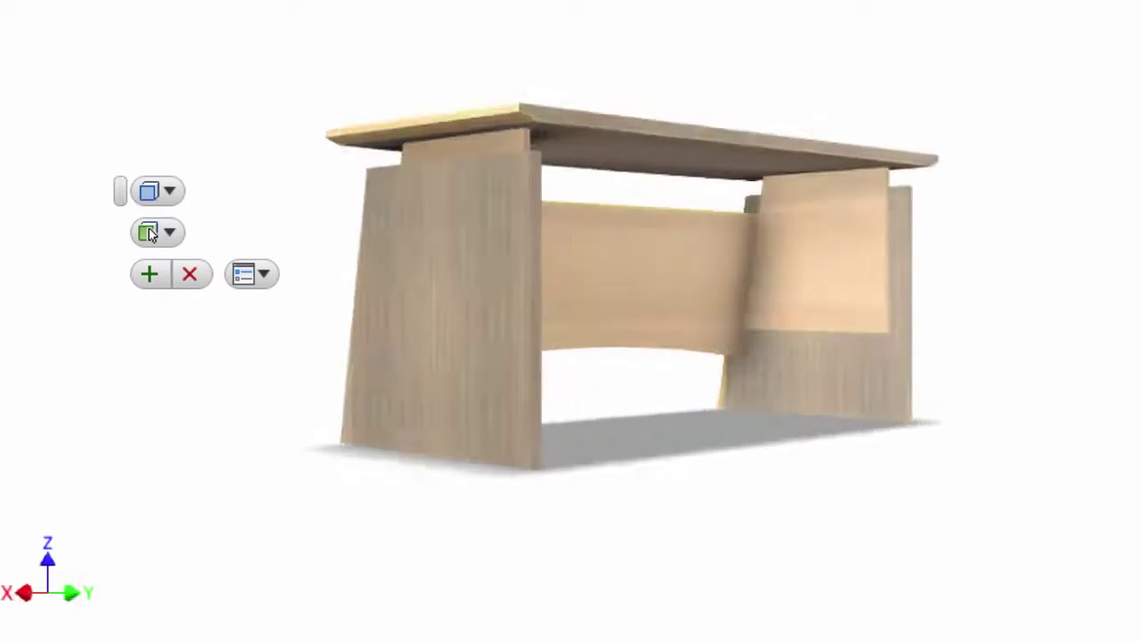
click(498, 370)
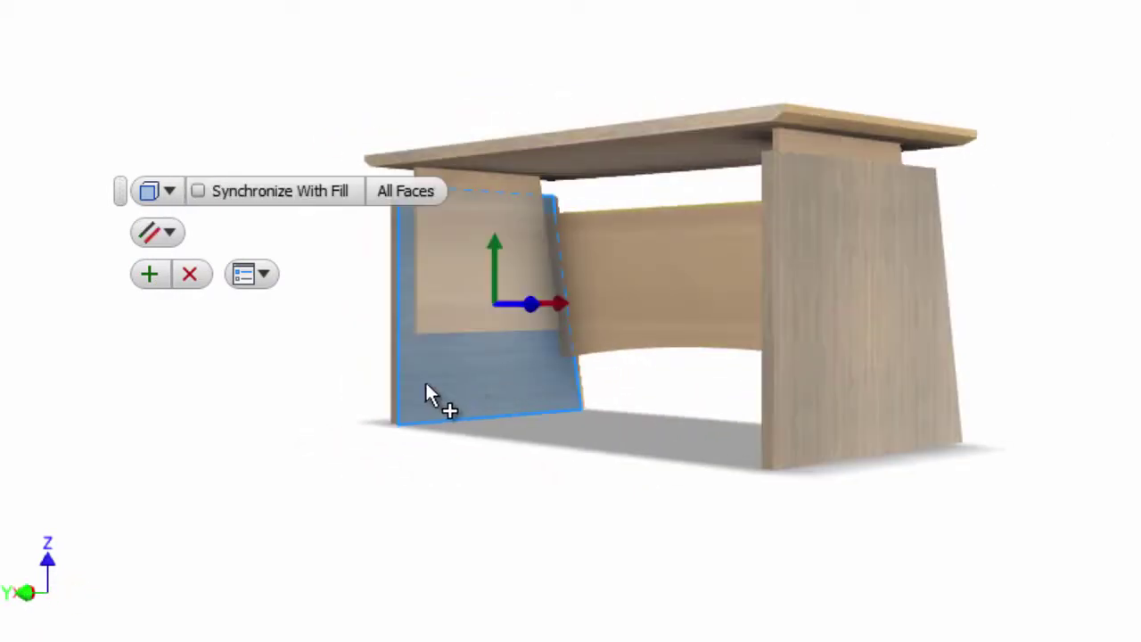
click(158, 278)
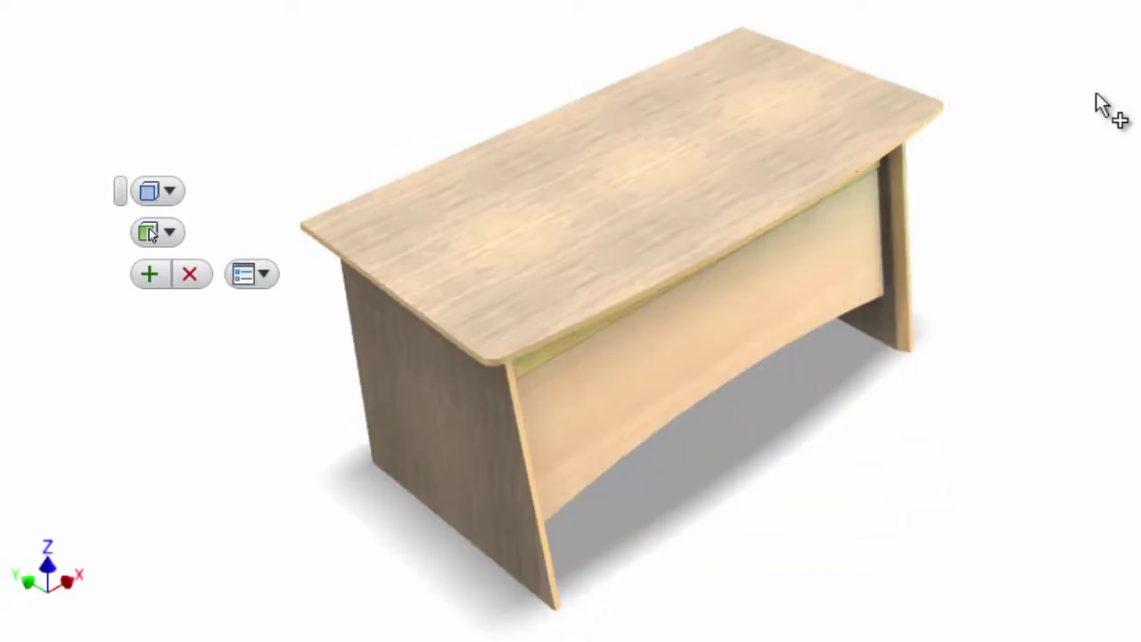
Rotate the front panel's Fill Grain by an angle of 45°.
click(161, 193)
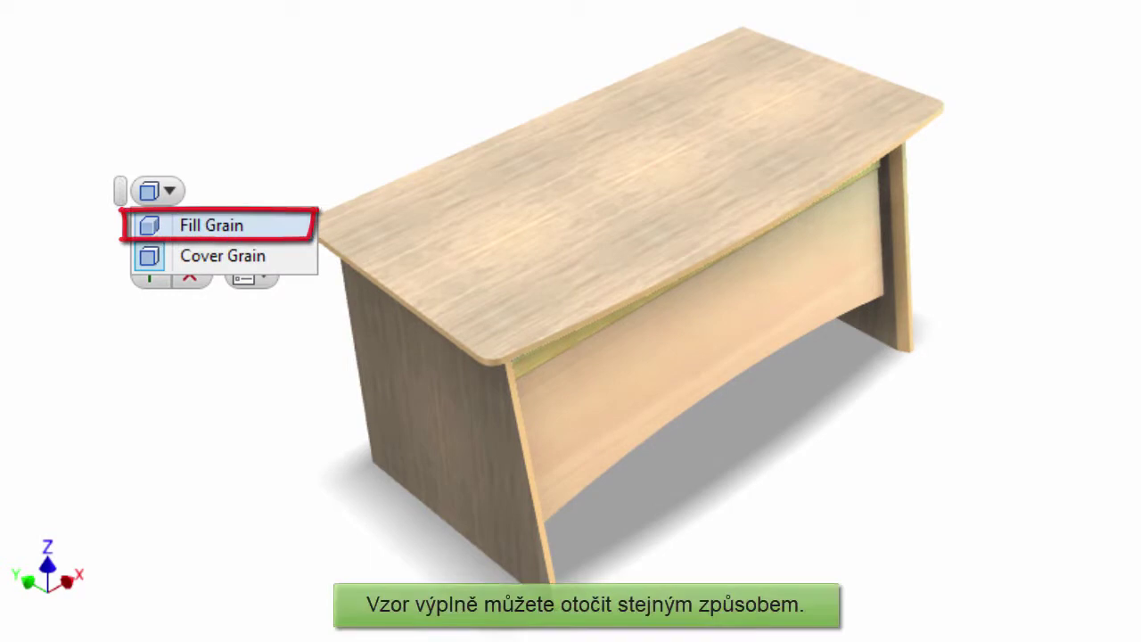
click(161, 225)
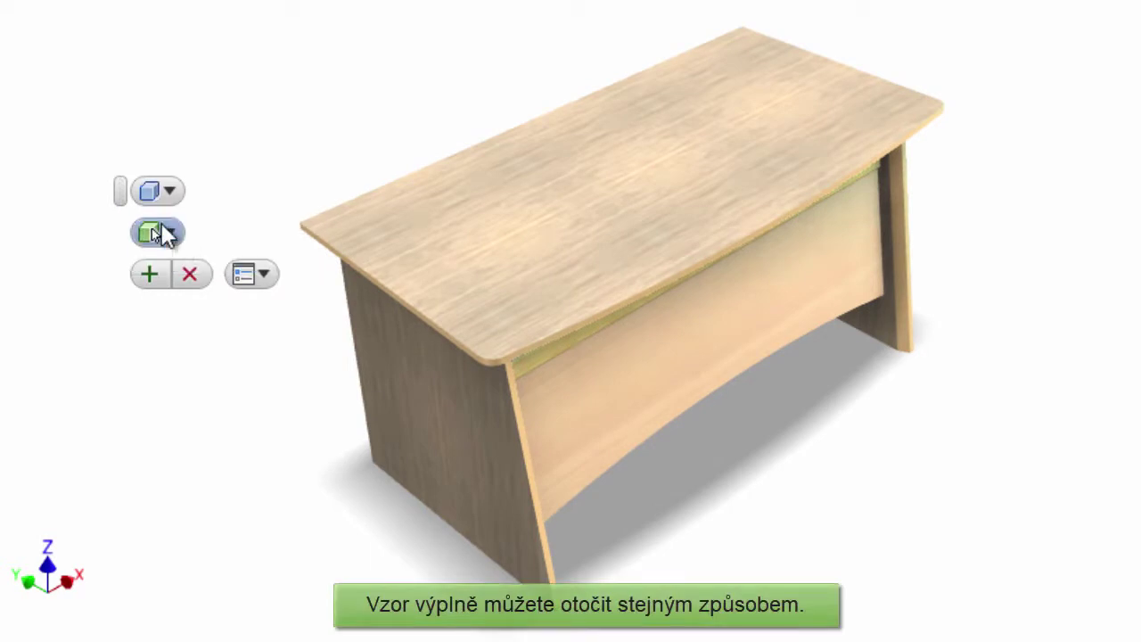
click(617, 419)
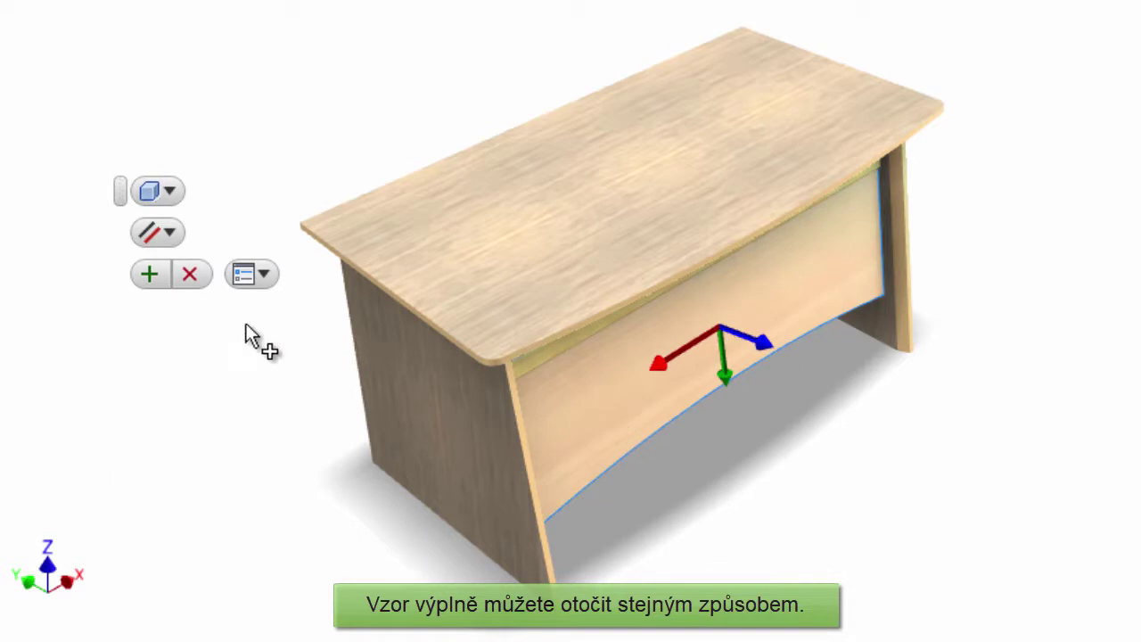
click(175, 229)
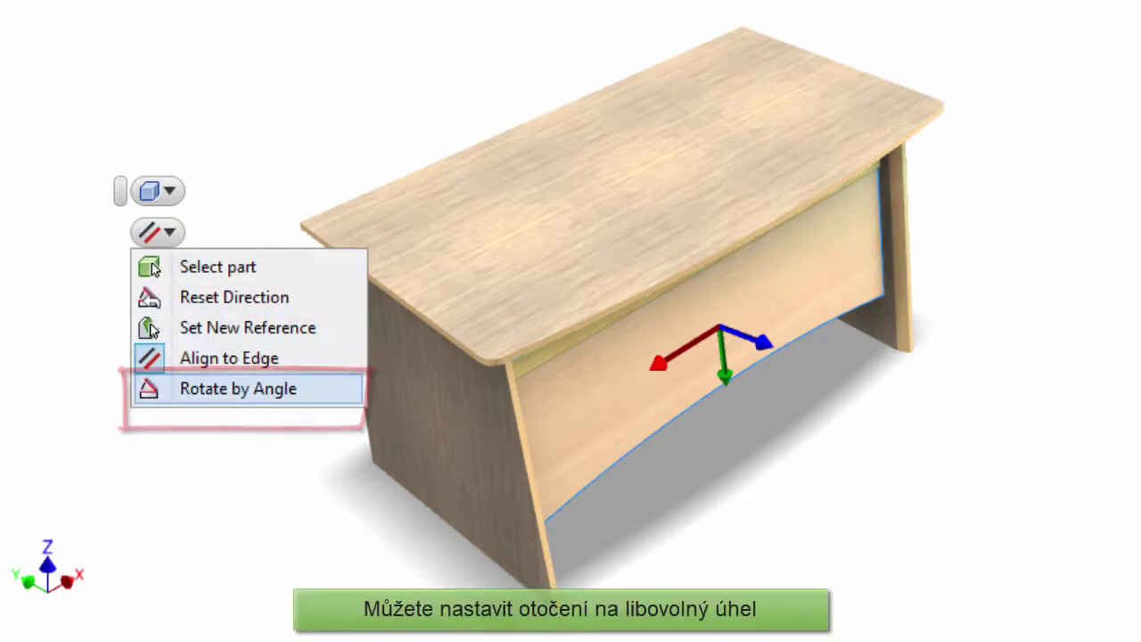
click(222, 395)
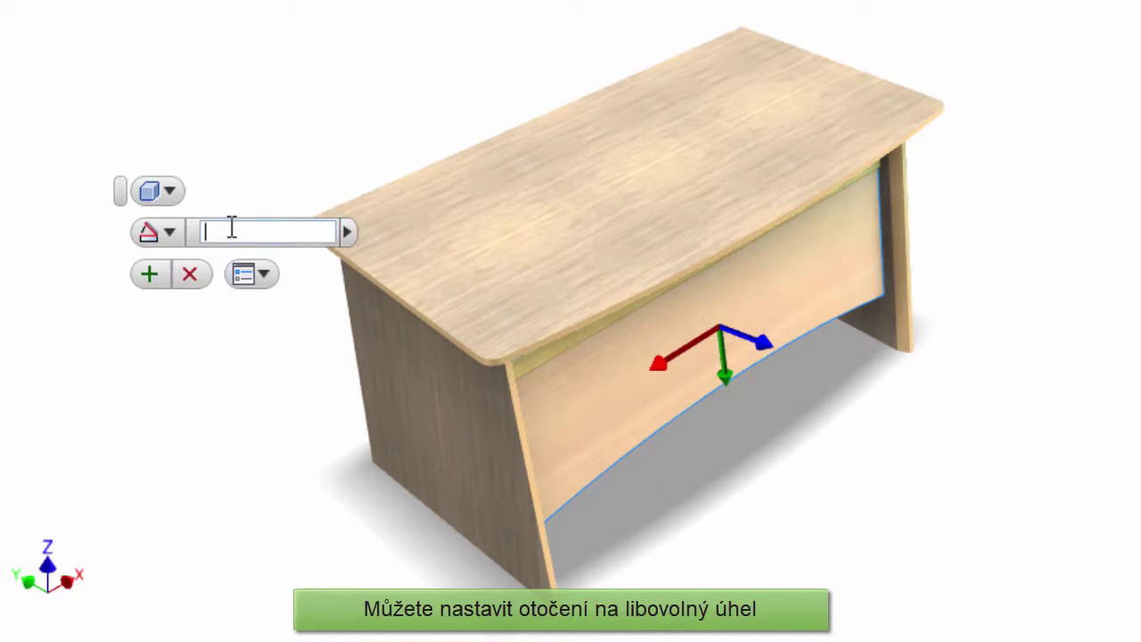
text(45)
click(164, 273)
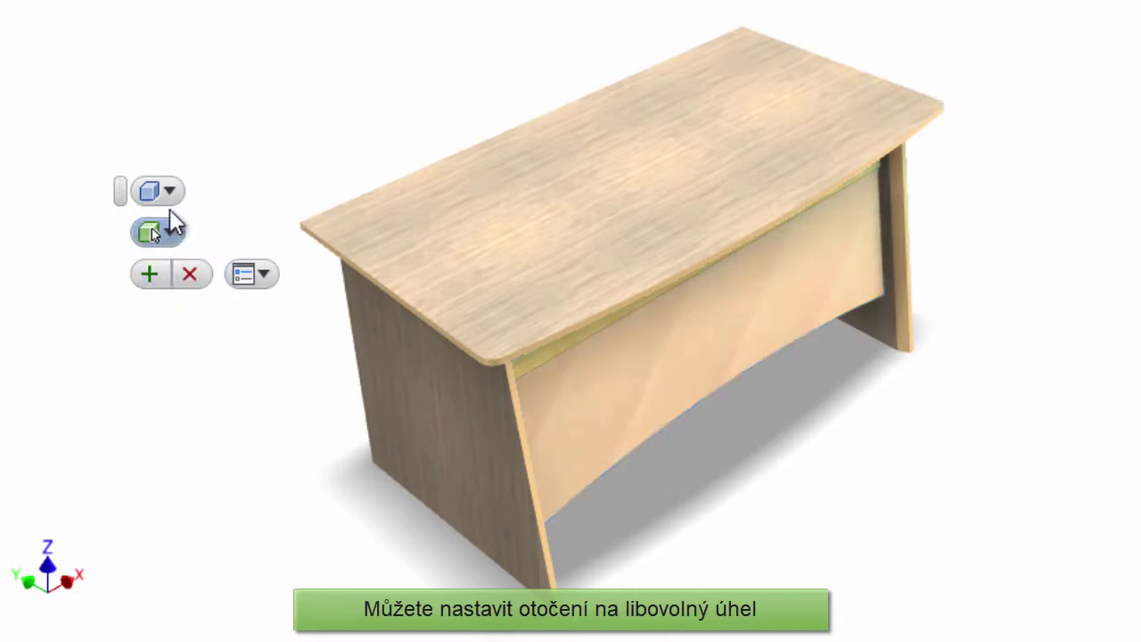
Reset the front panel's grain to its default direction along the longest edge.
click(670, 402)
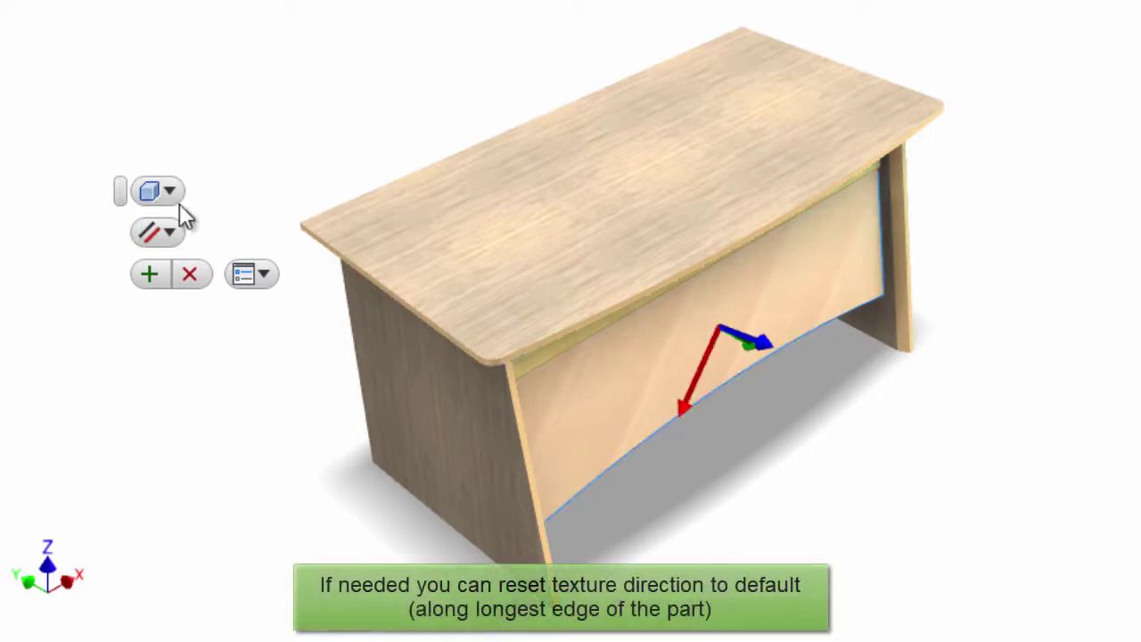
click(169, 235)
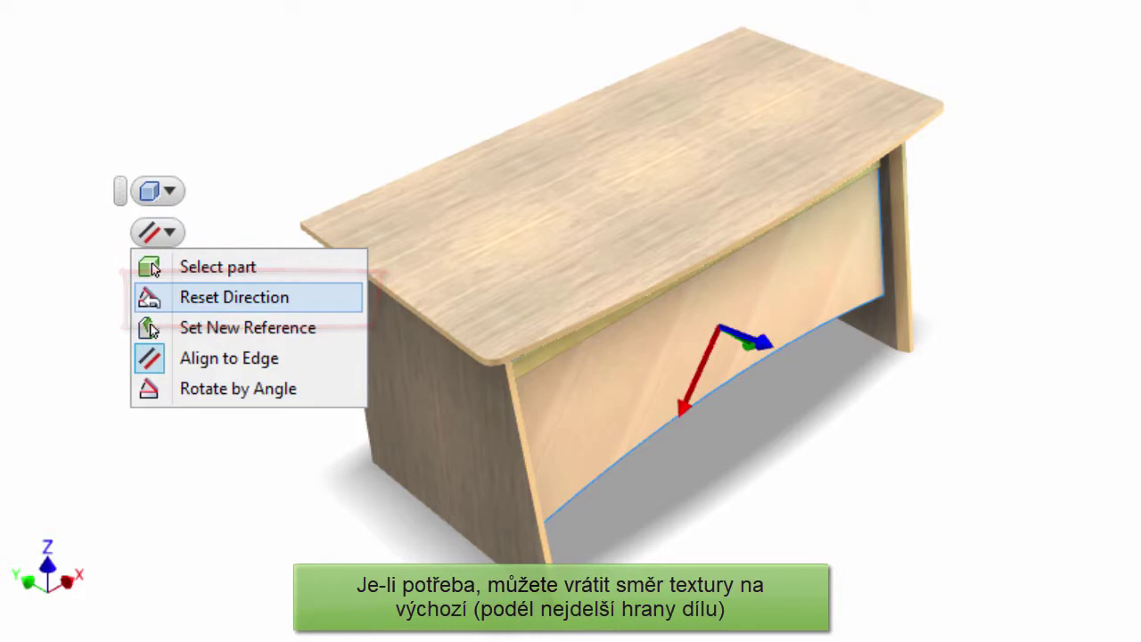
click(187, 298)
click(151, 277)
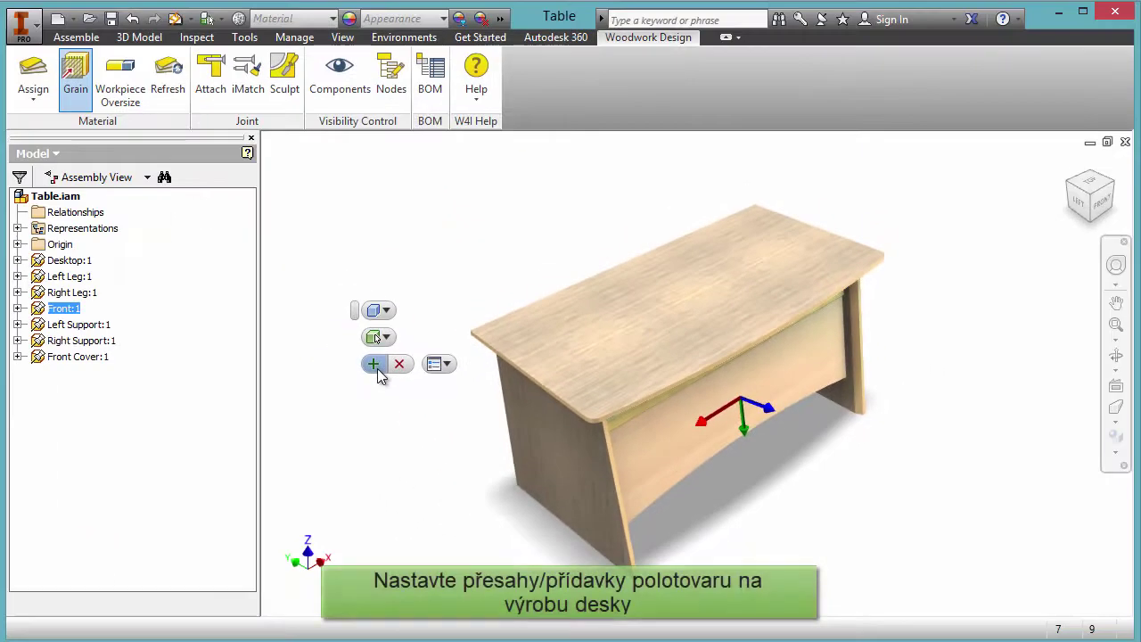
Give the tabletop (Desktop) a workpiece oversize of 20 on all edges.
click(363, 363)
click(134, 82)
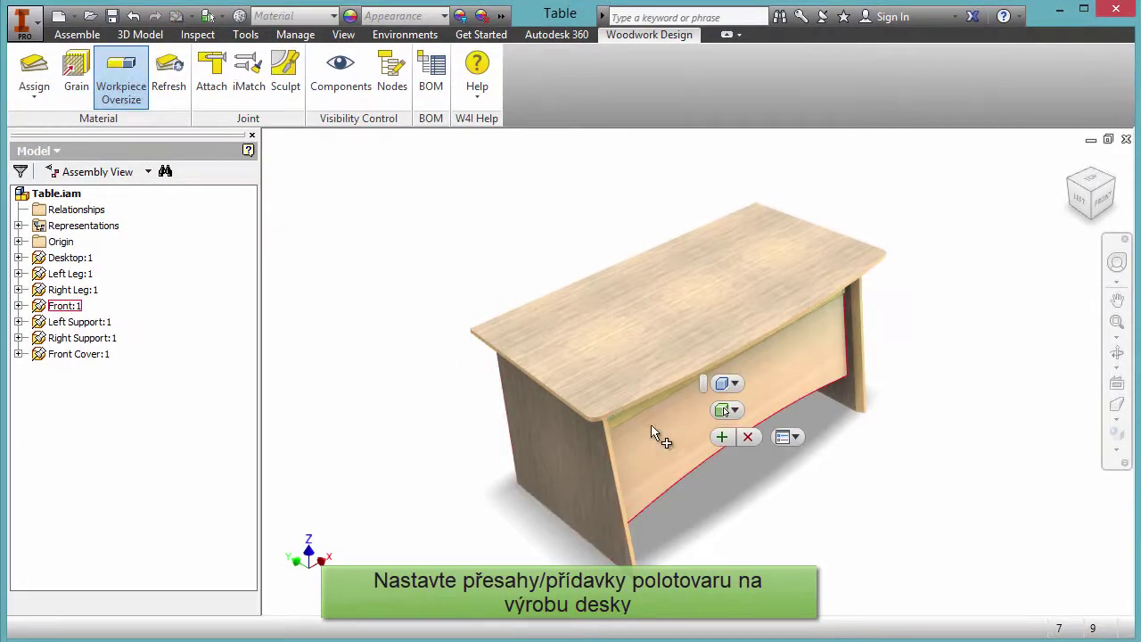
drag(696, 383, 372, 356)
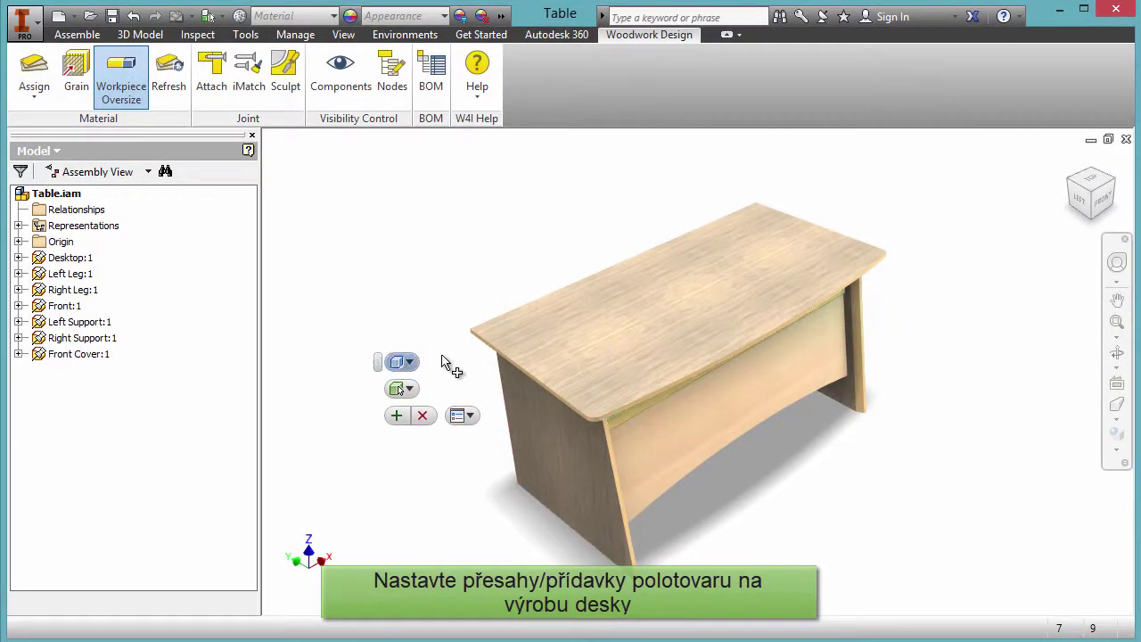
click(692, 359)
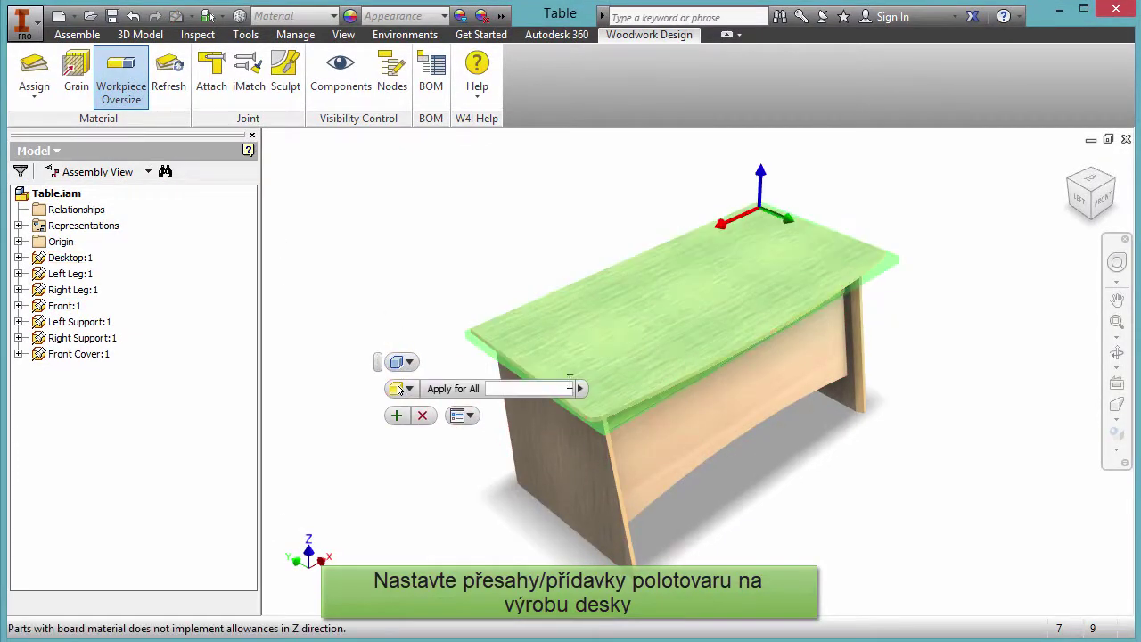
text(20)
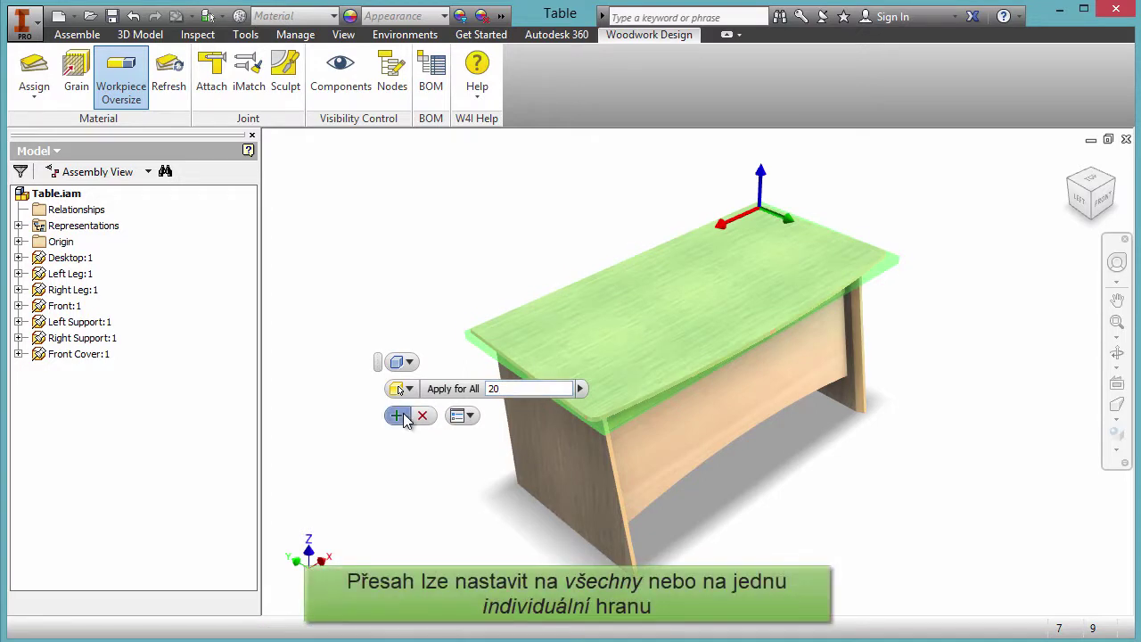
click(398, 415)
Set the tabletop's front edge oversize back to 0.
click(1072, 184)
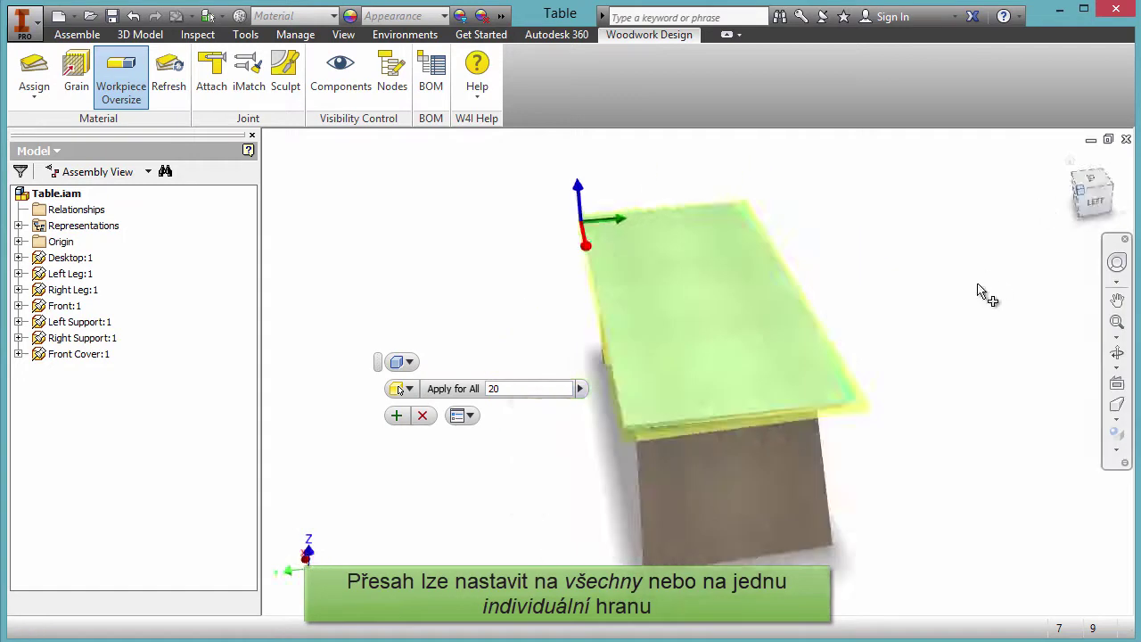
scroll(810, 416, down, 3)
scroll(758, 428, down, 2)
click(710, 446)
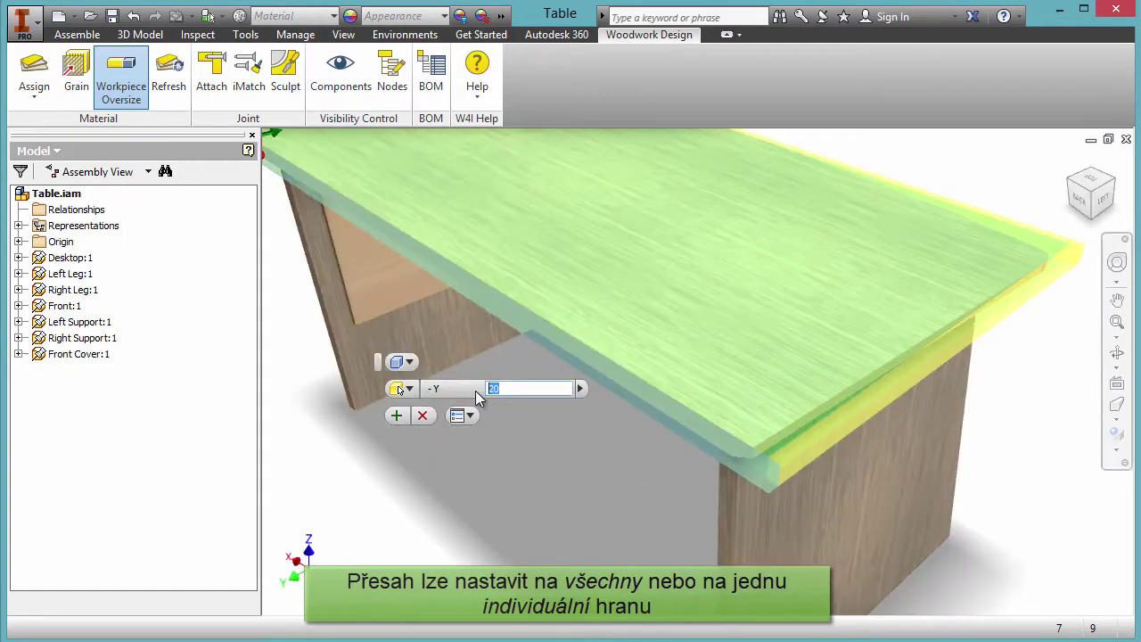
click(397, 416)
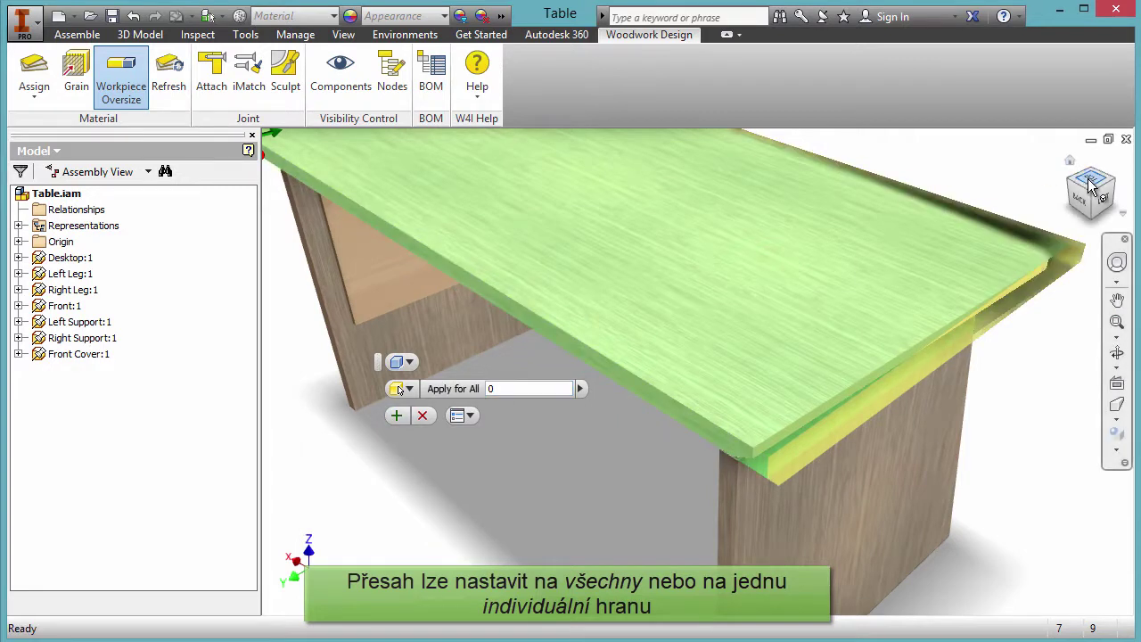
Switch to picking oversize bodies and select the front panel for oversize editing.
click(1092, 185)
click(1063, 180)
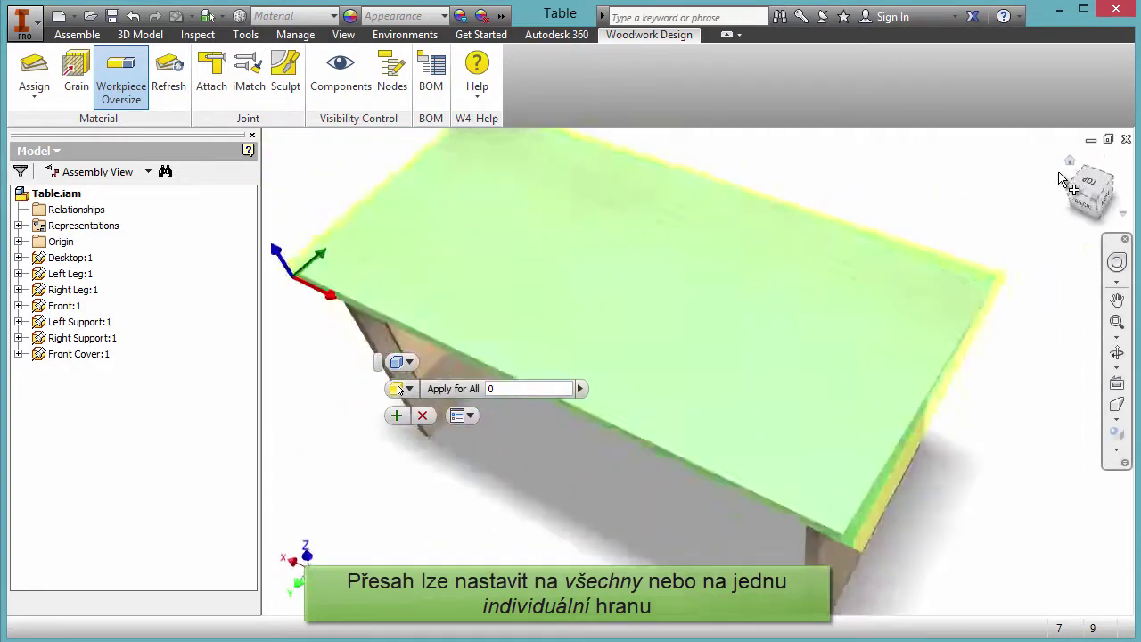
click(1114, 182)
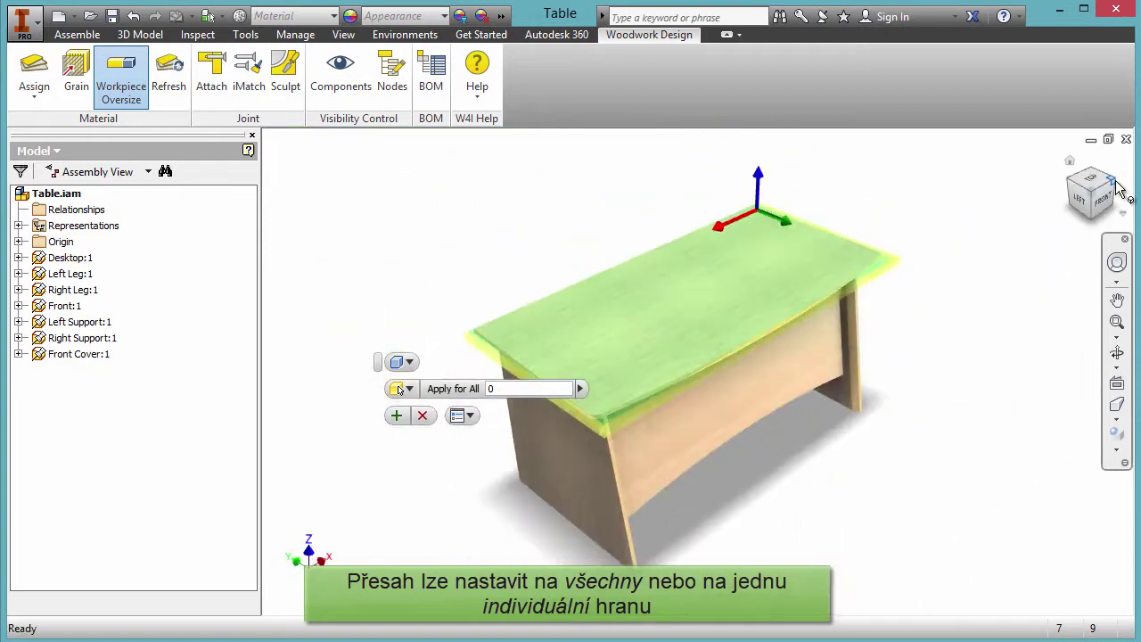
click(409, 389)
click(456, 431)
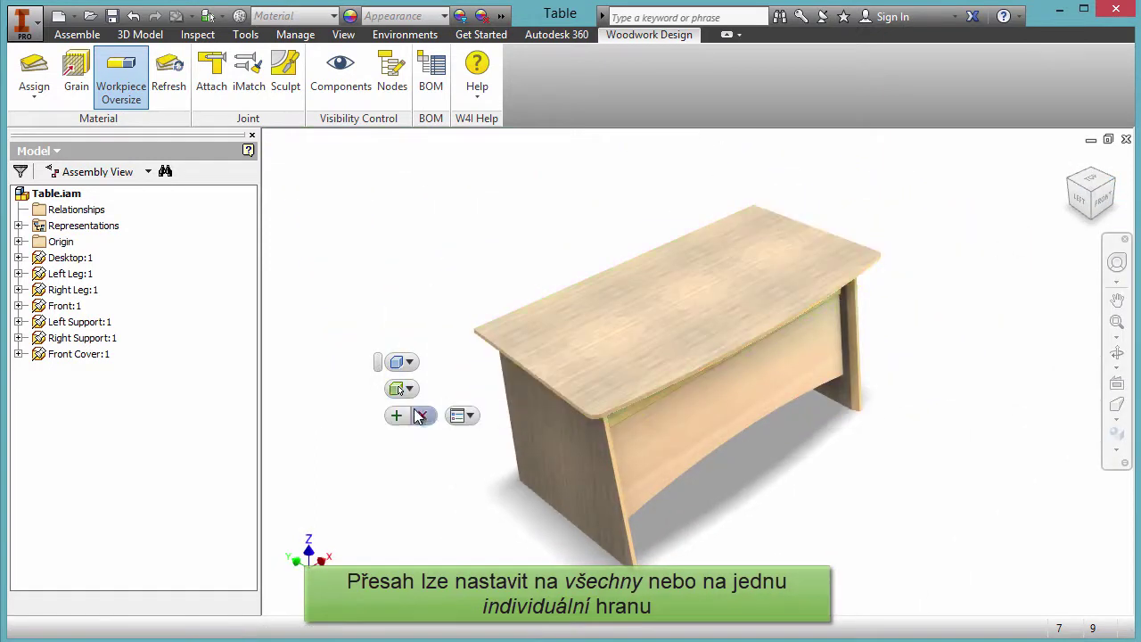
click(661, 438)
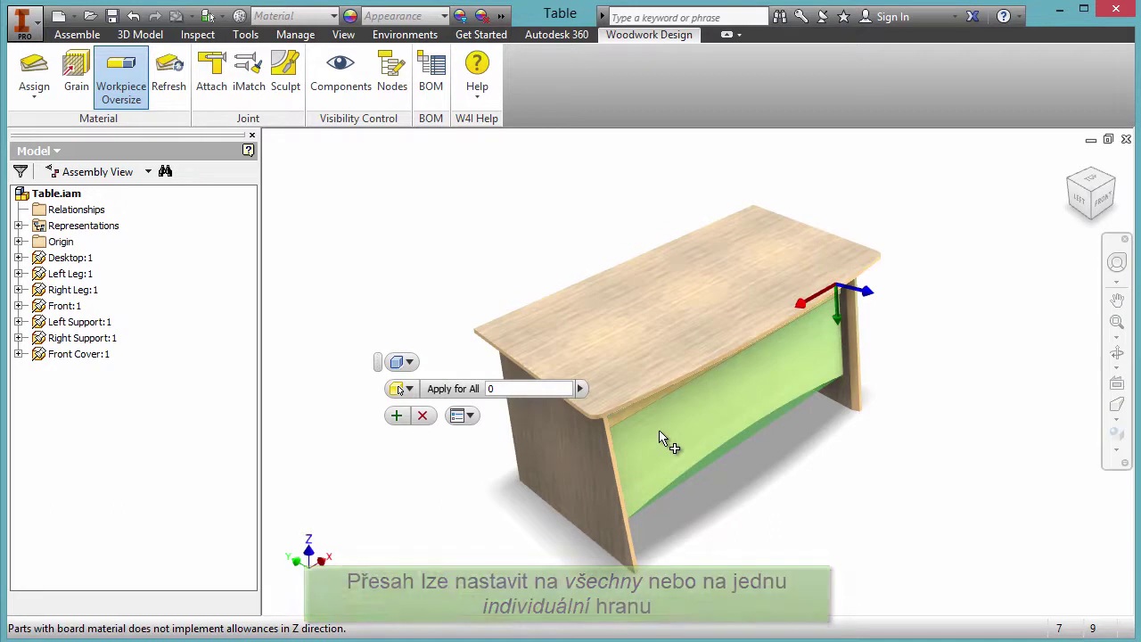
mouse_move(1094, 193)
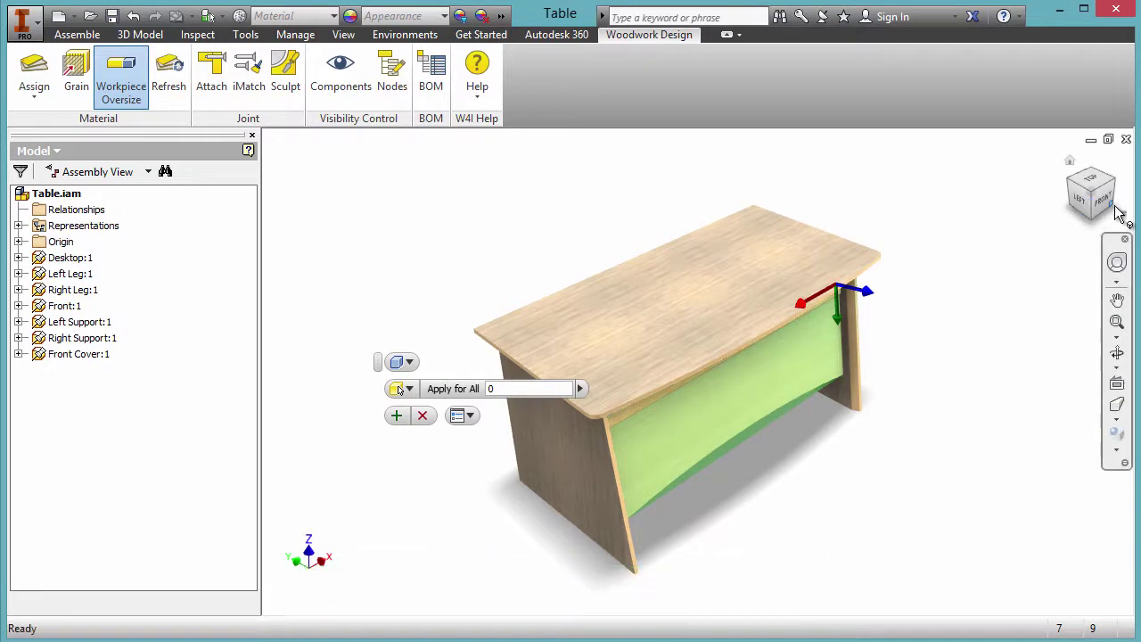
Give the front panel's lower +Y edge an oversize of 20.
drag(1119, 214, 679, 336)
scroll(632, 344, down, 3)
text(20)
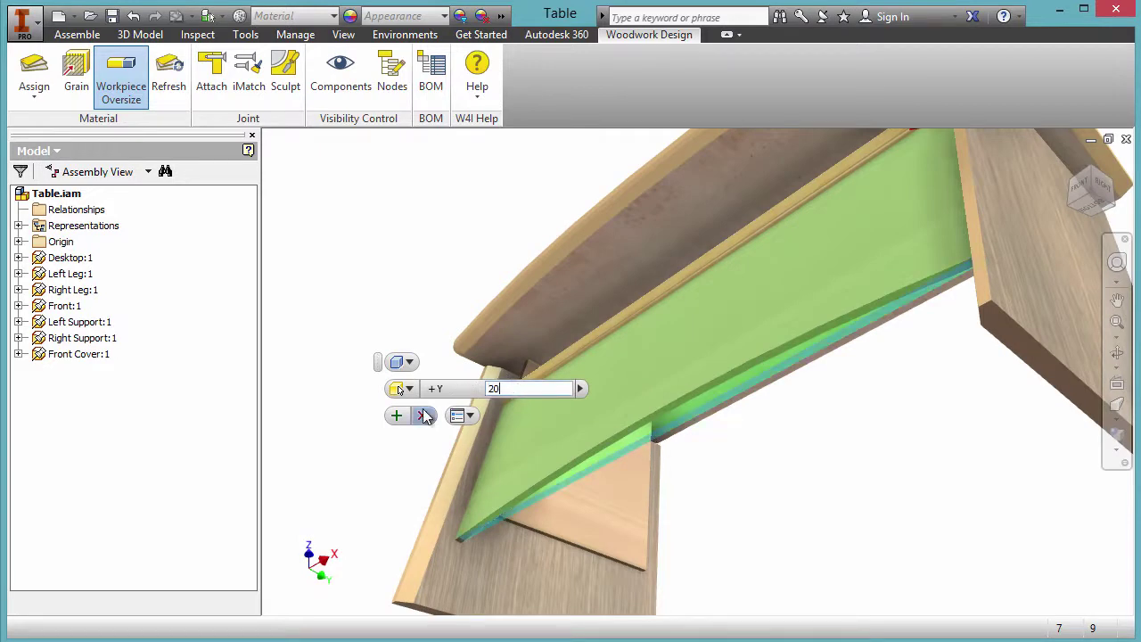
click(406, 419)
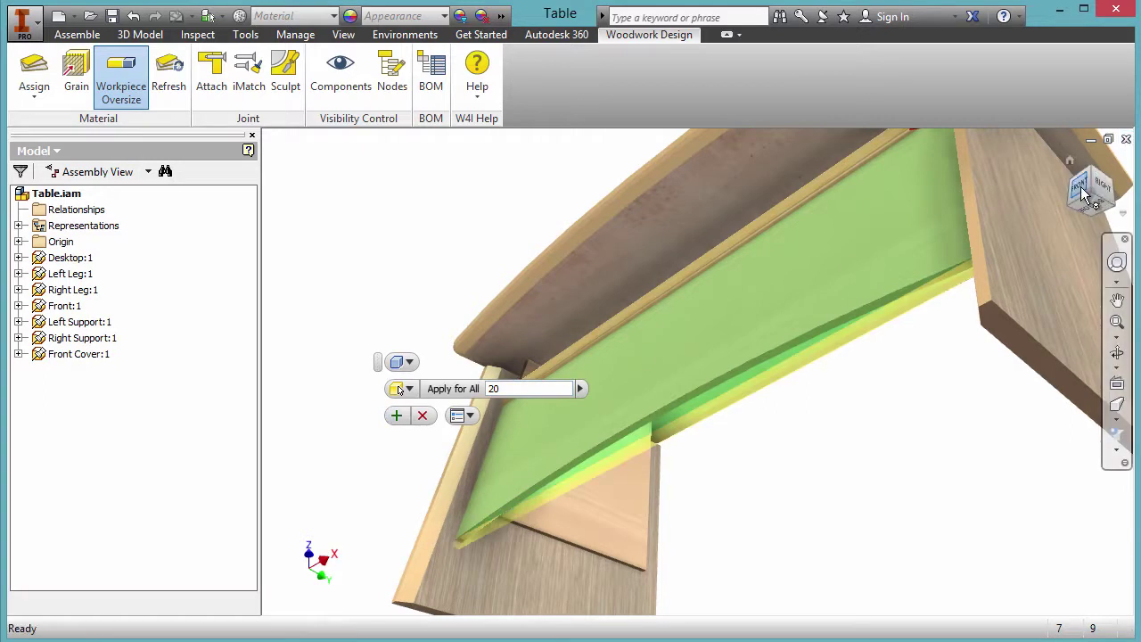
click(1082, 194)
scroll(726, 395, down, 2)
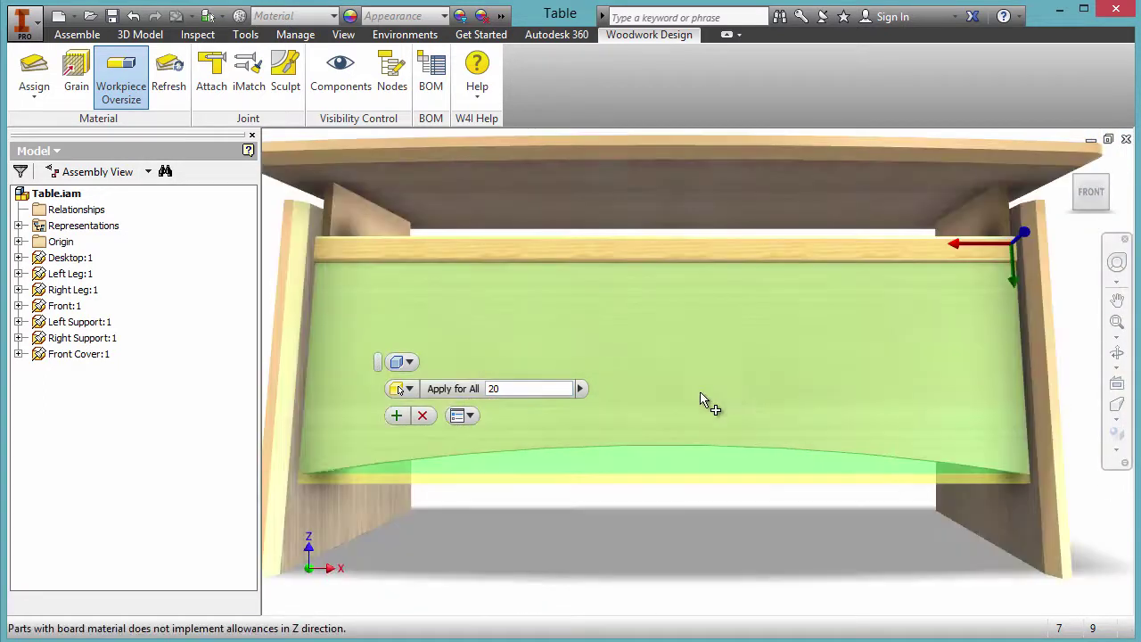
click(421, 416)
Give the left leg a Cover Material Oversize of 20 on all edges.
click(1079, 192)
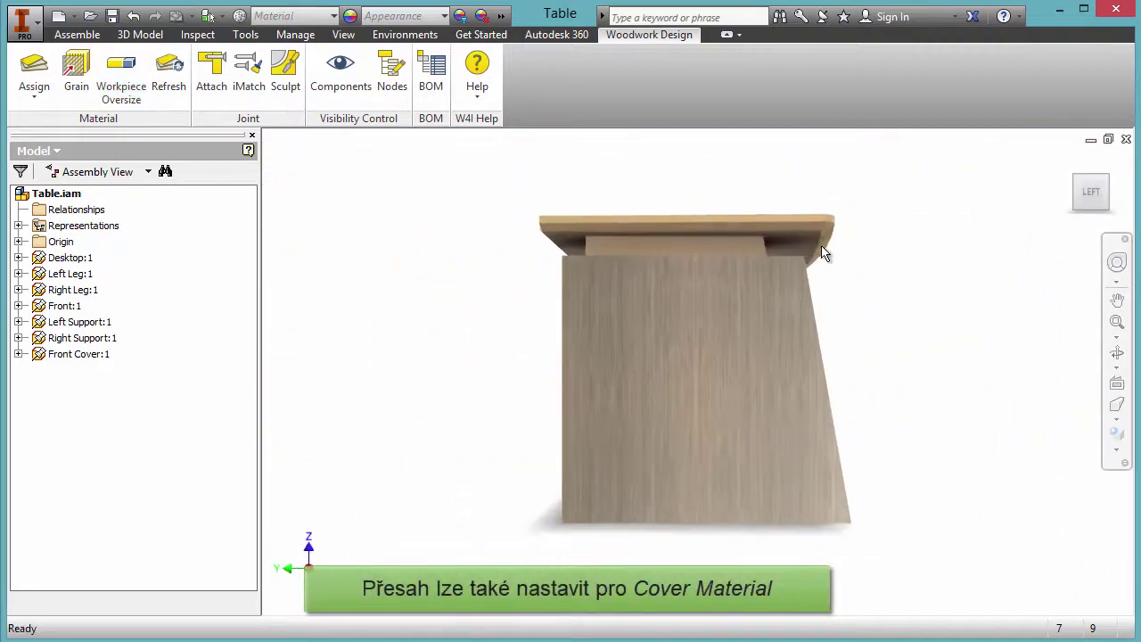
click(122, 76)
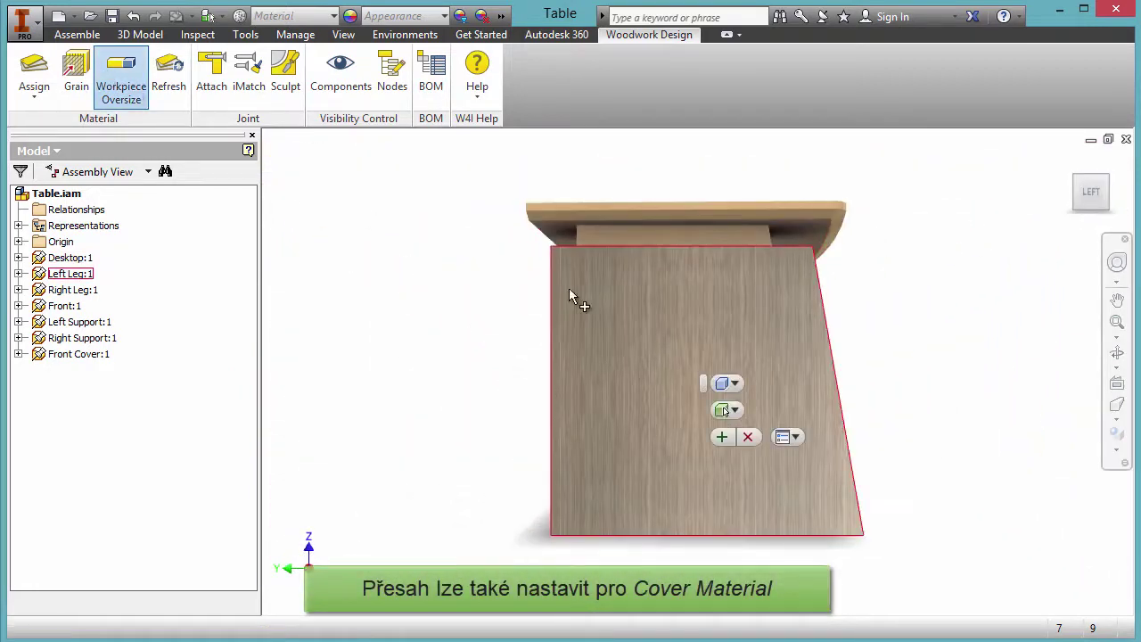
drag(704, 382, 372, 370)
click(402, 371)
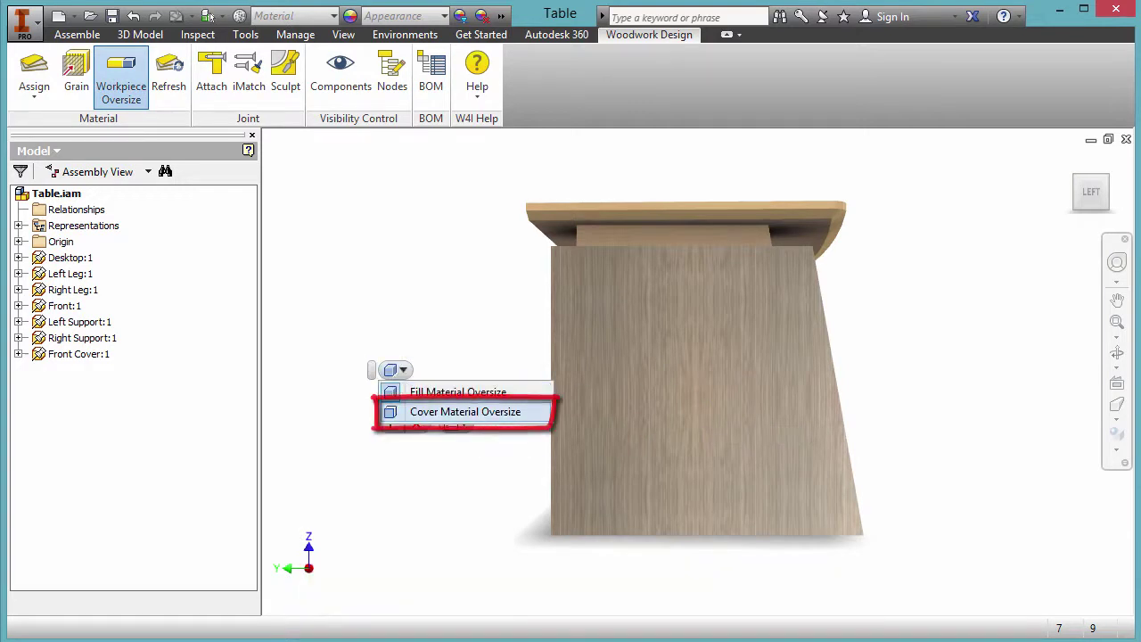
click(437, 416)
click(660, 375)
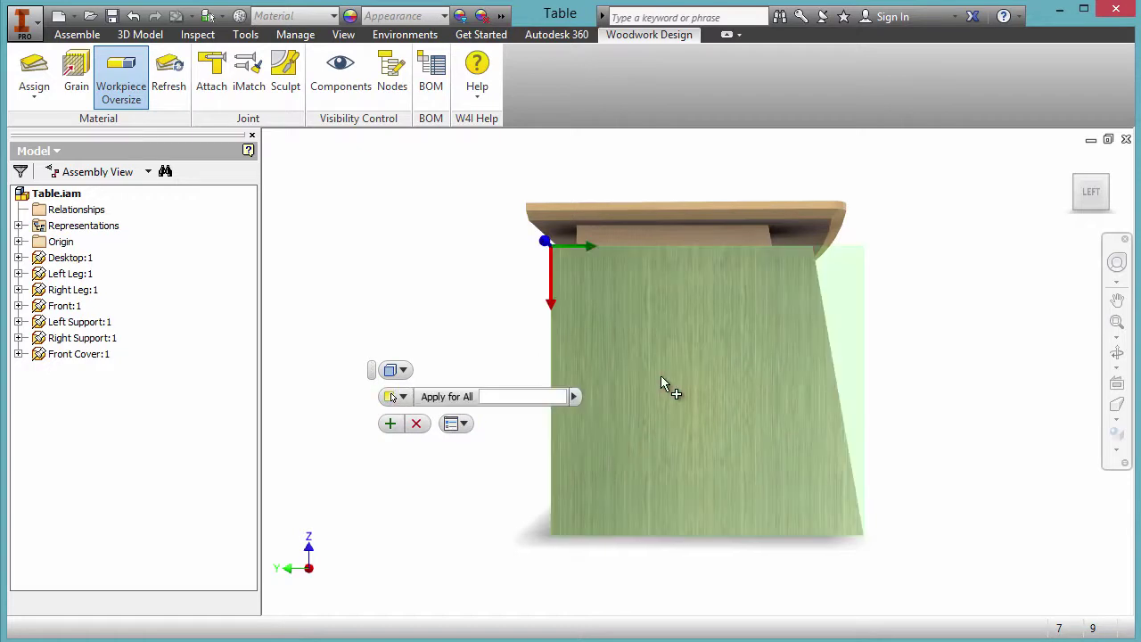
click(538, 396)
text(20)
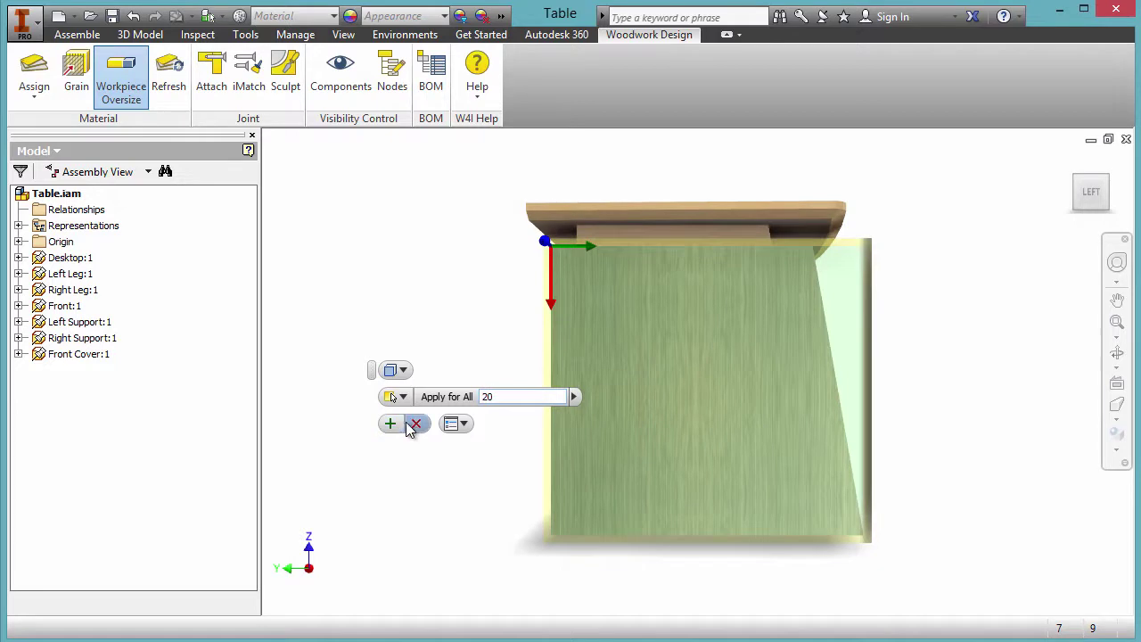
click(415, 425)
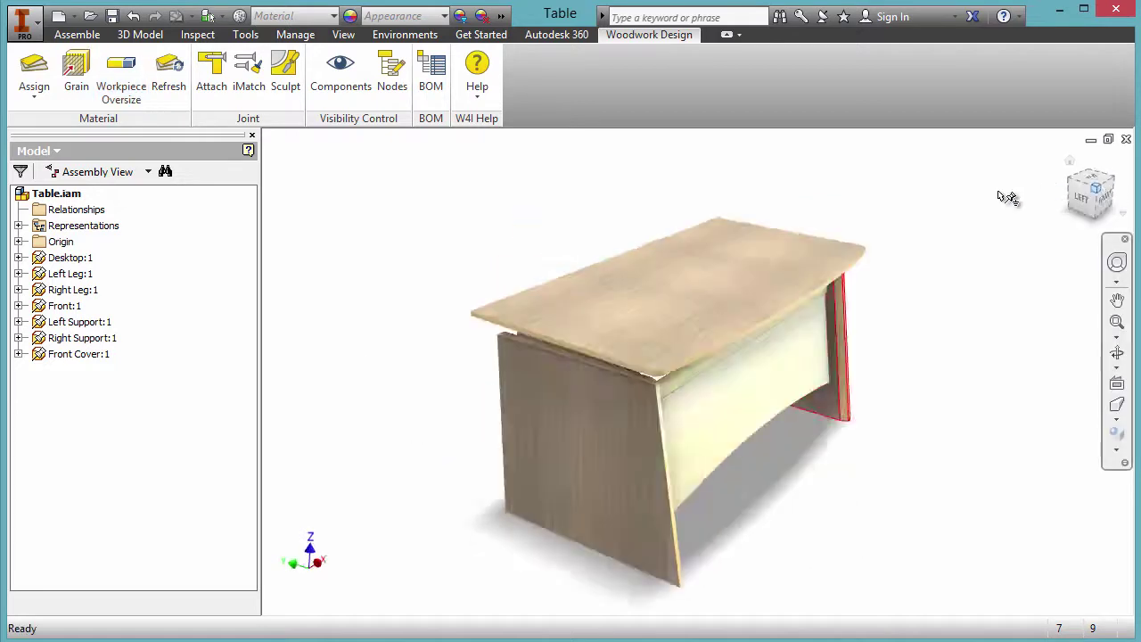
In Material Assignment, list the Laminated Board materials sorted by Material Code and Color Code.
click(19, 71)
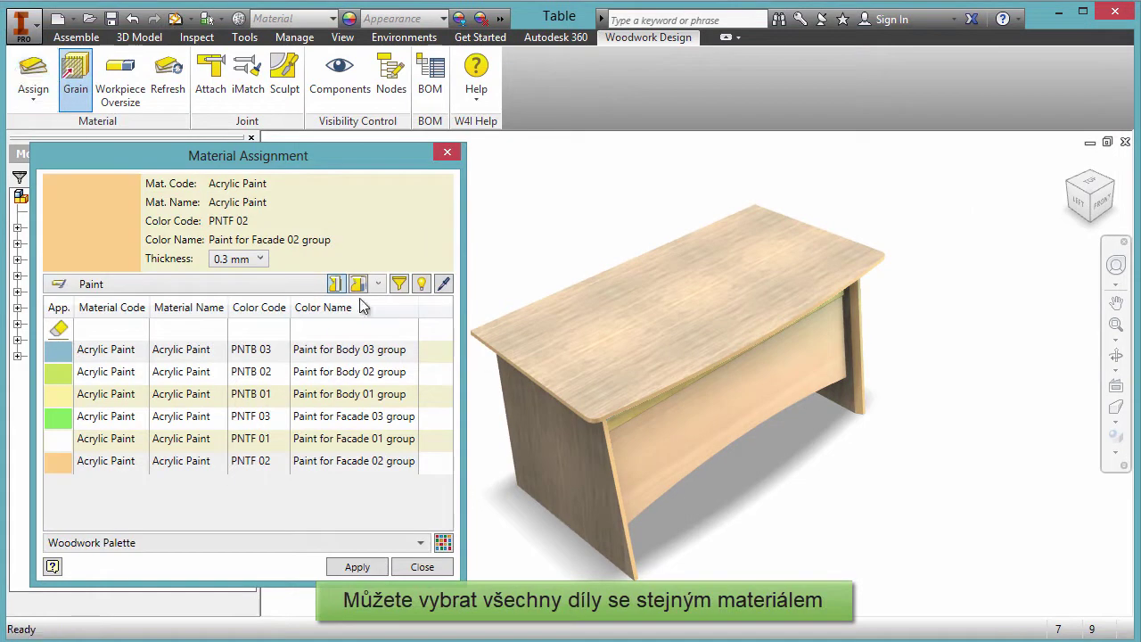
click(311, 283)
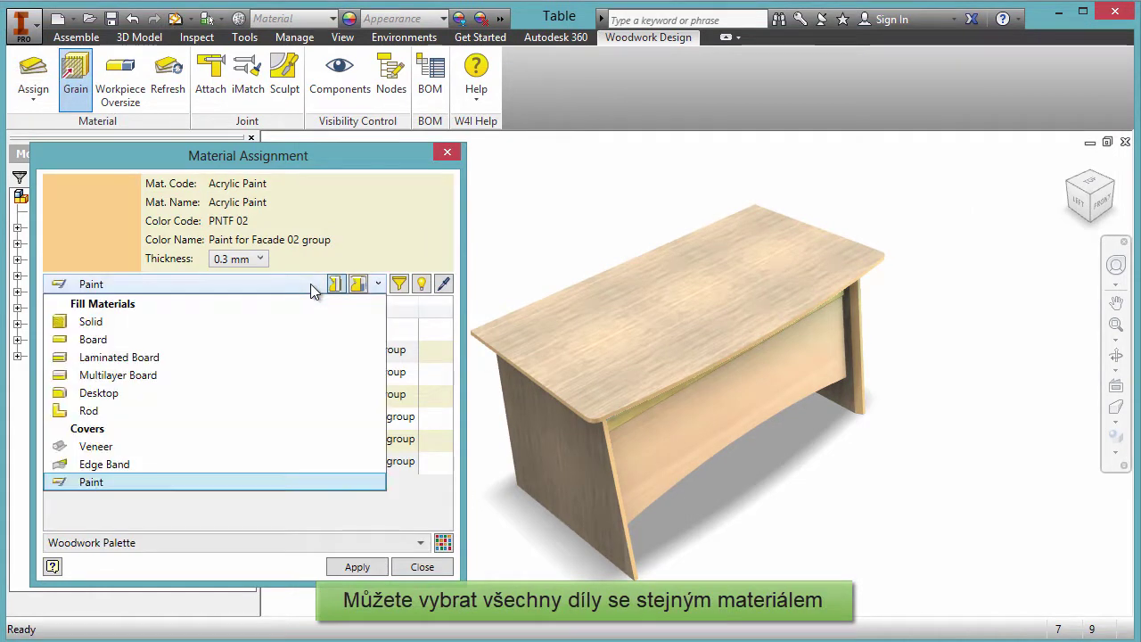
click(278, 356)
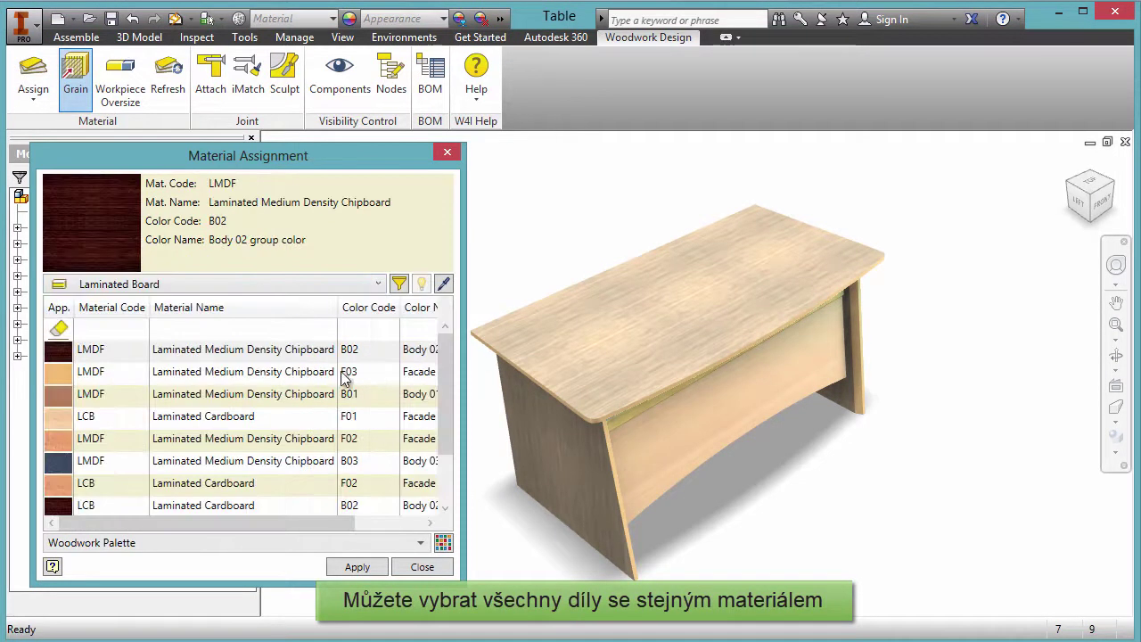
click(136, 309)
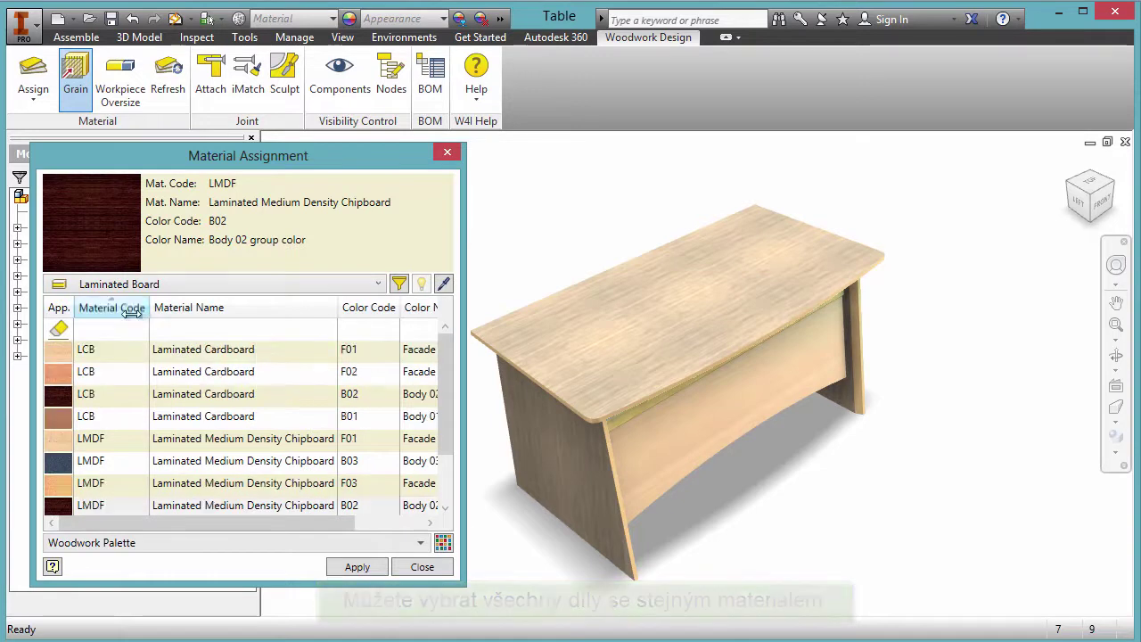
click(368, 312)
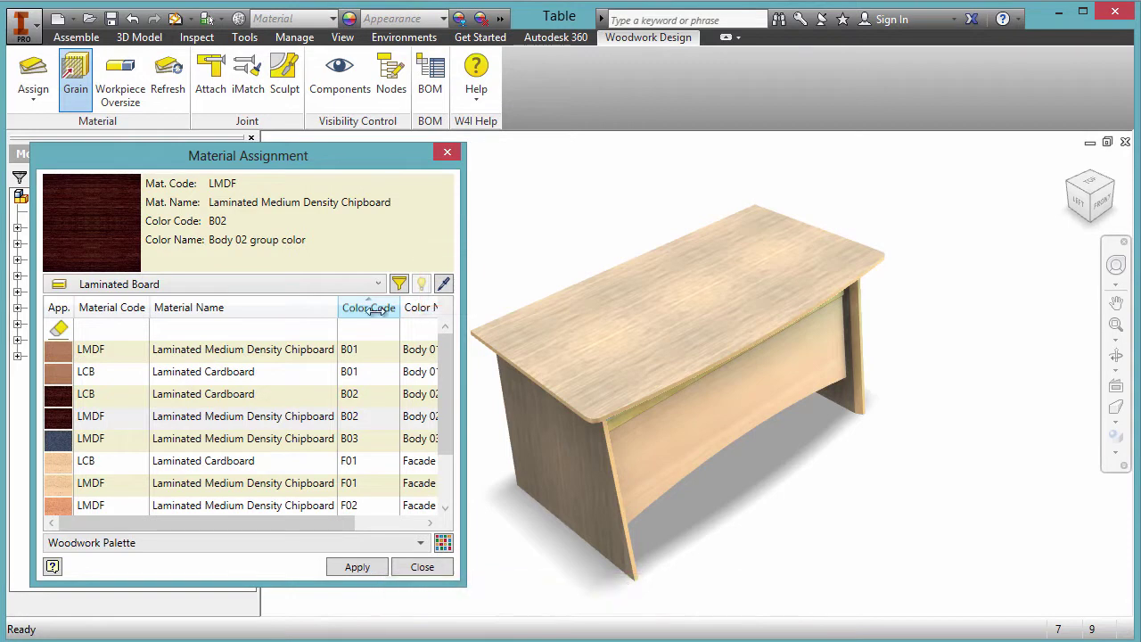
Pick the front panel's F01 material and select all components using it.
click(444, 290)
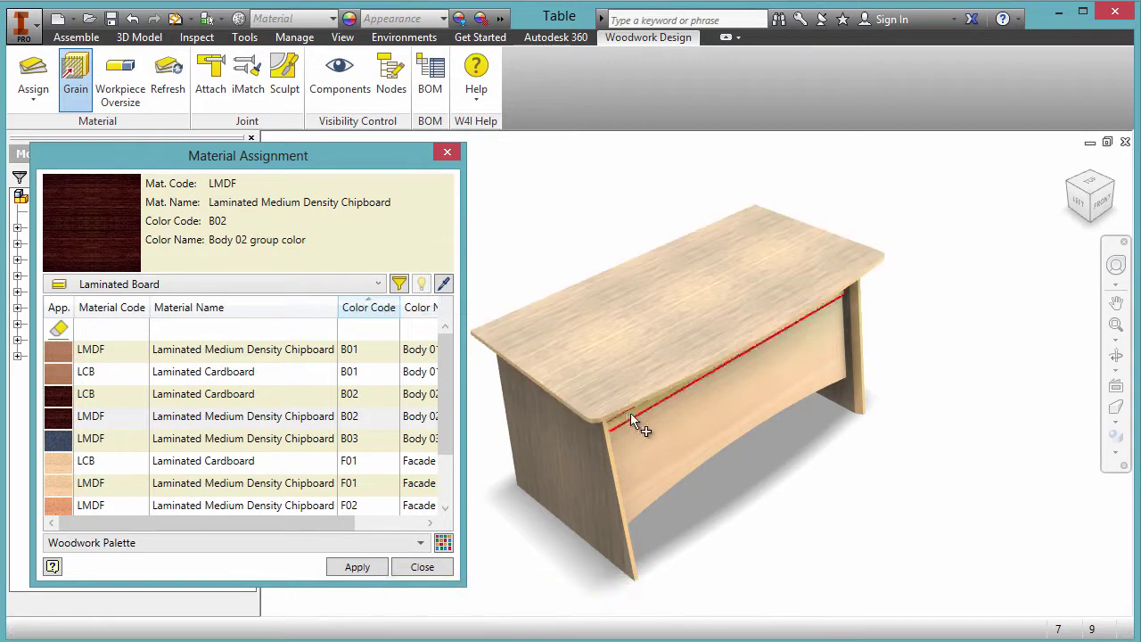
click(675, 430)
mouse_move(1090, 194)
click(1075, 207)
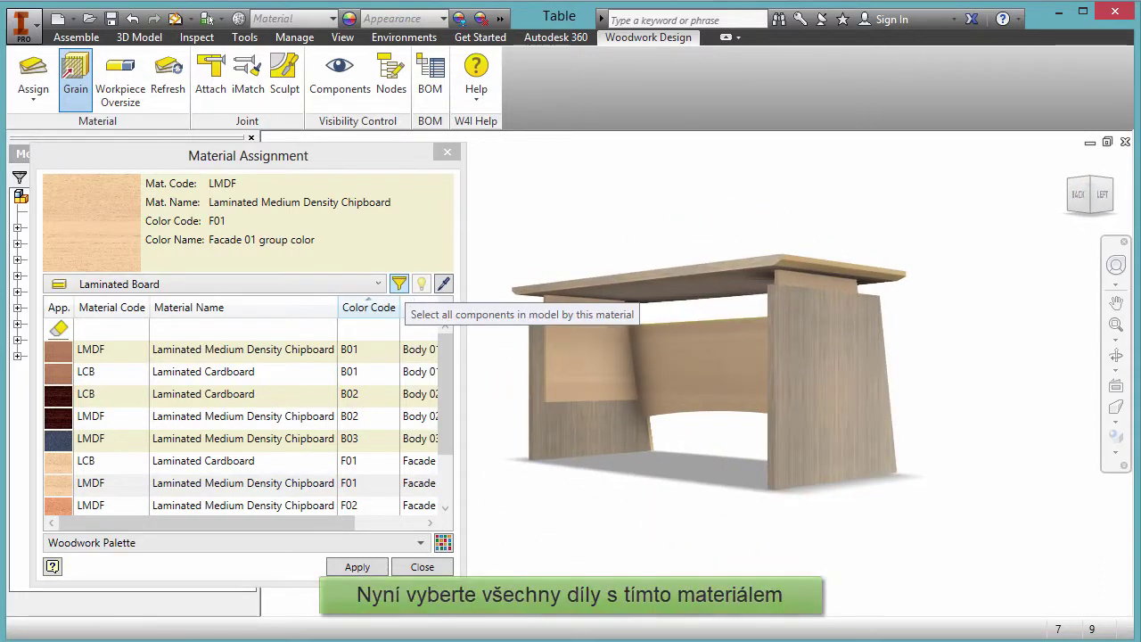
click(398, 283)
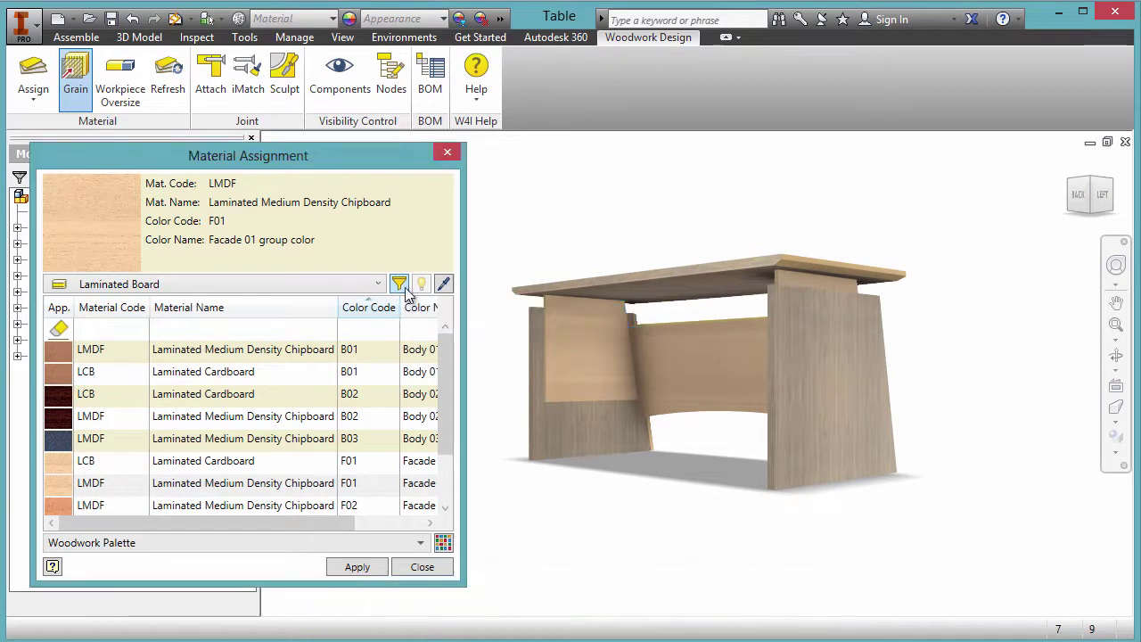
Assign the LMDF F02 laminate to the selected panels.
click(1072, 201)
click(1070, 203)
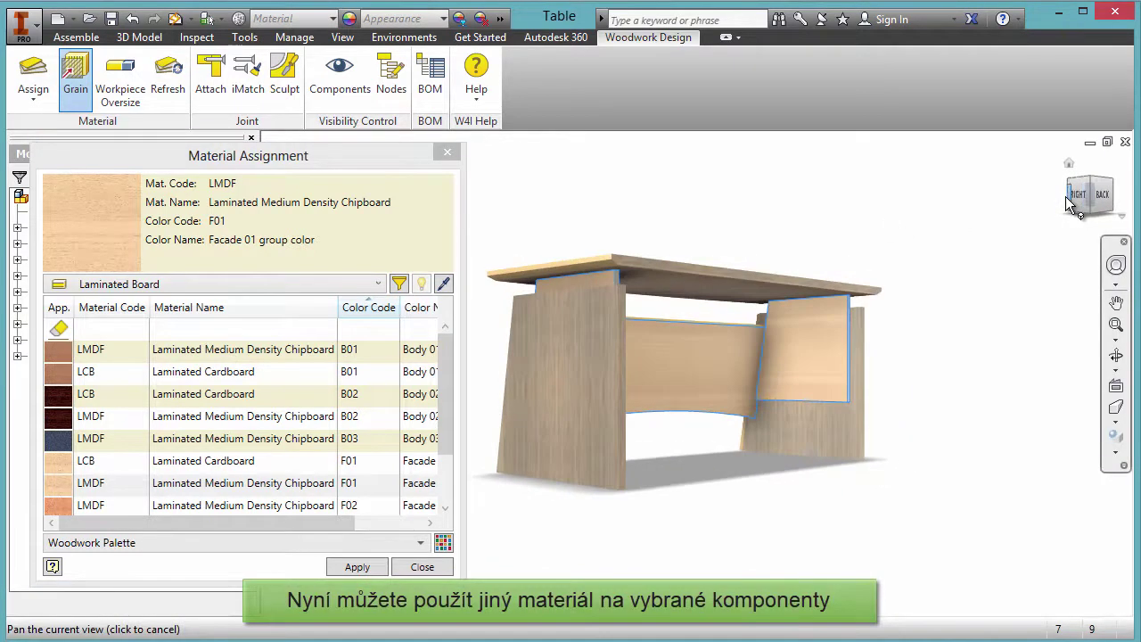
click(288, 506)
click(357, 567)
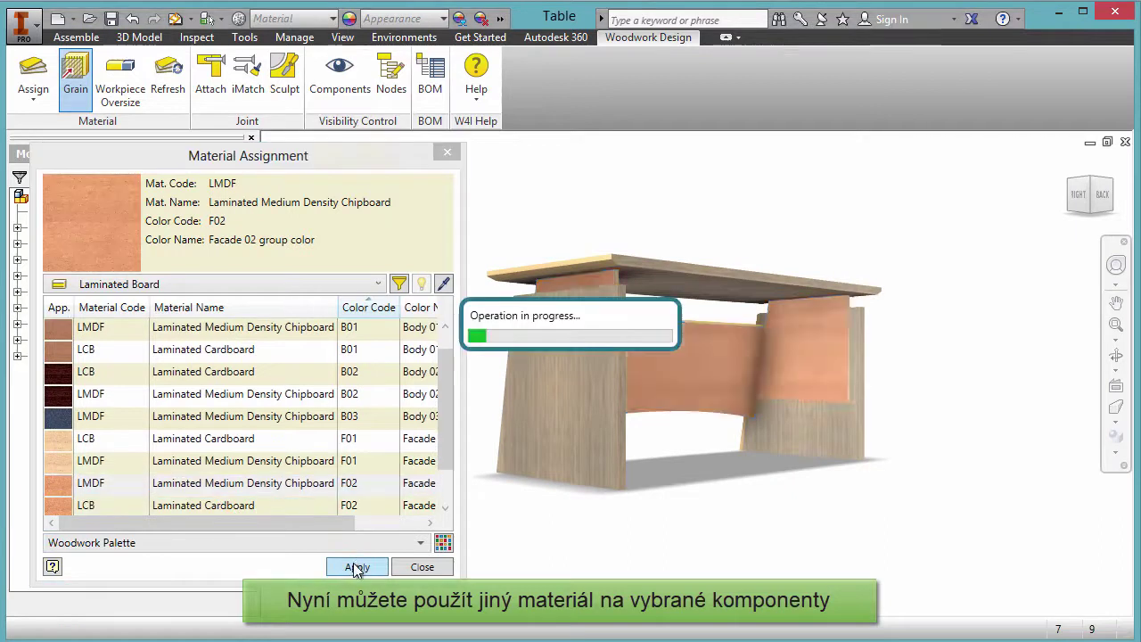
click(1069, 188)
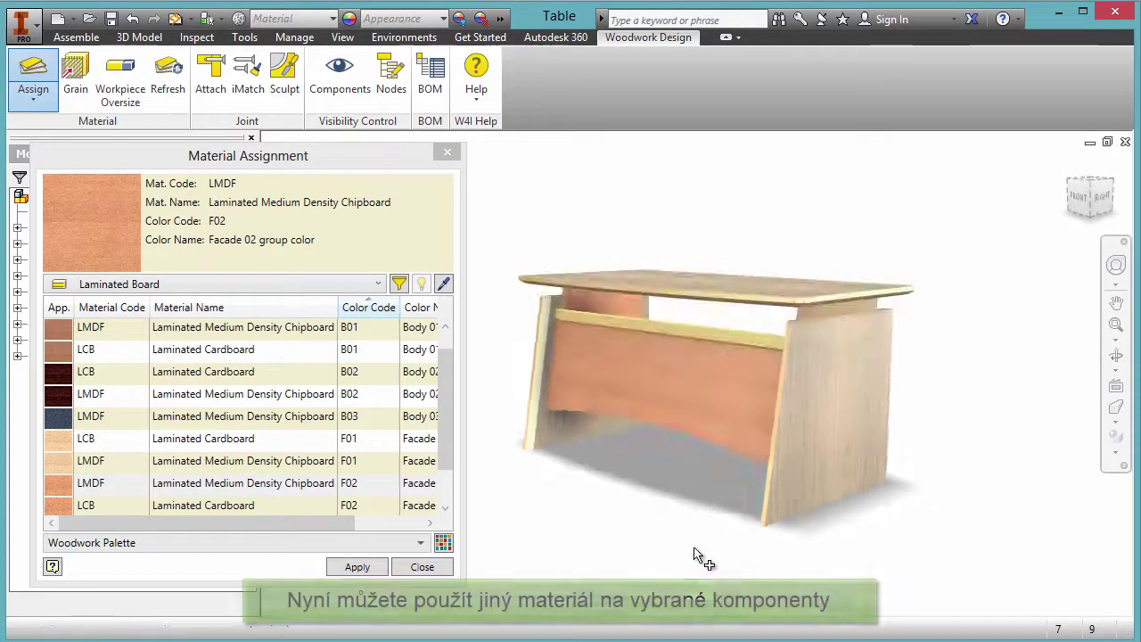